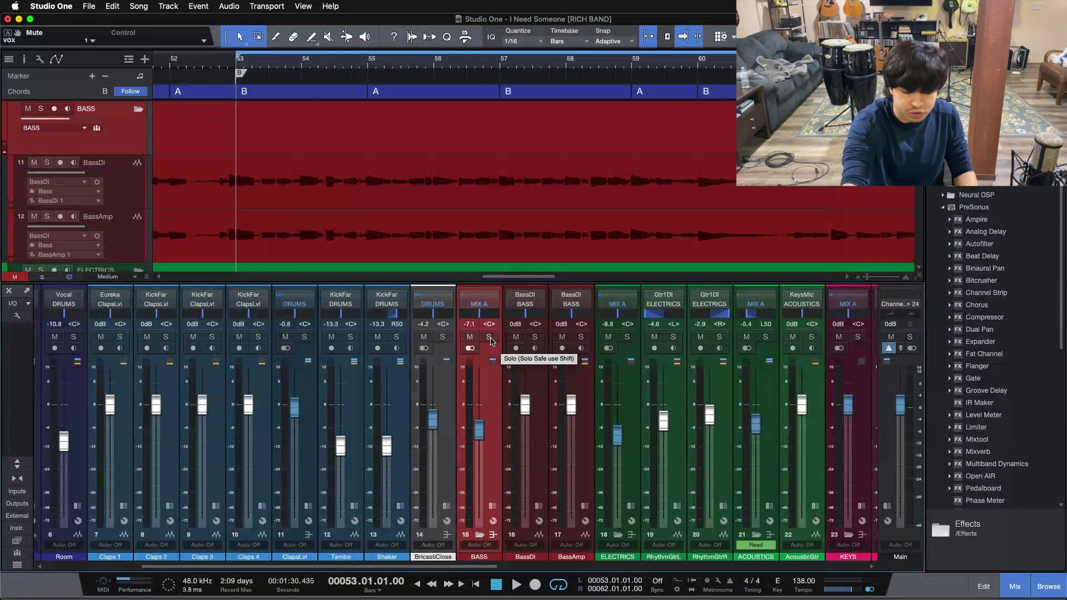
Play from bar 53, solo the BASS bus, and show its Pro EQ, Fat Channel and Pro EQ 2 inserts.
key("space")
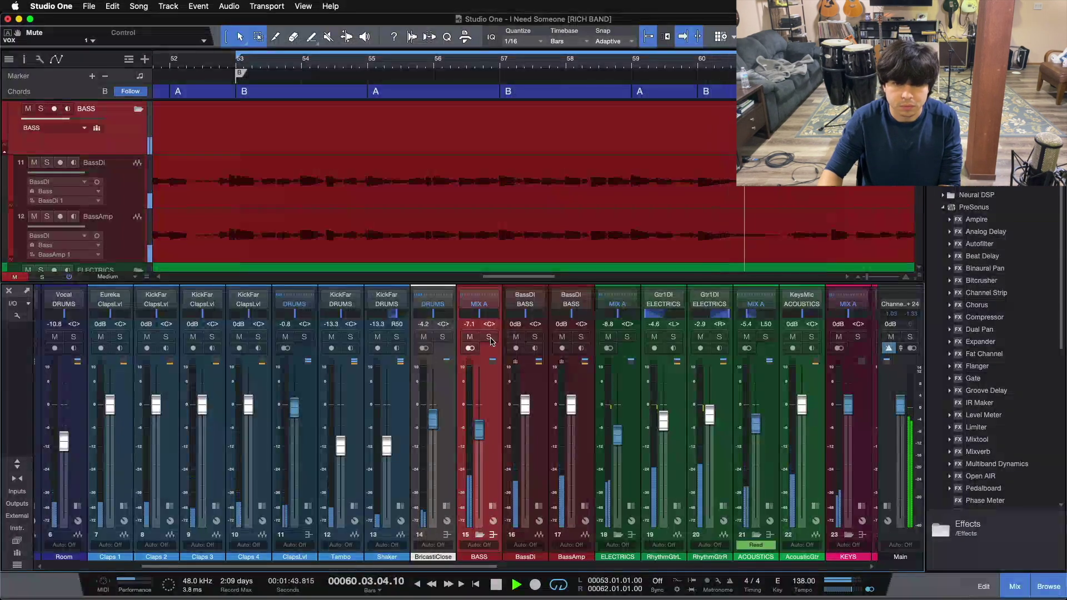
left_click(490, 338)
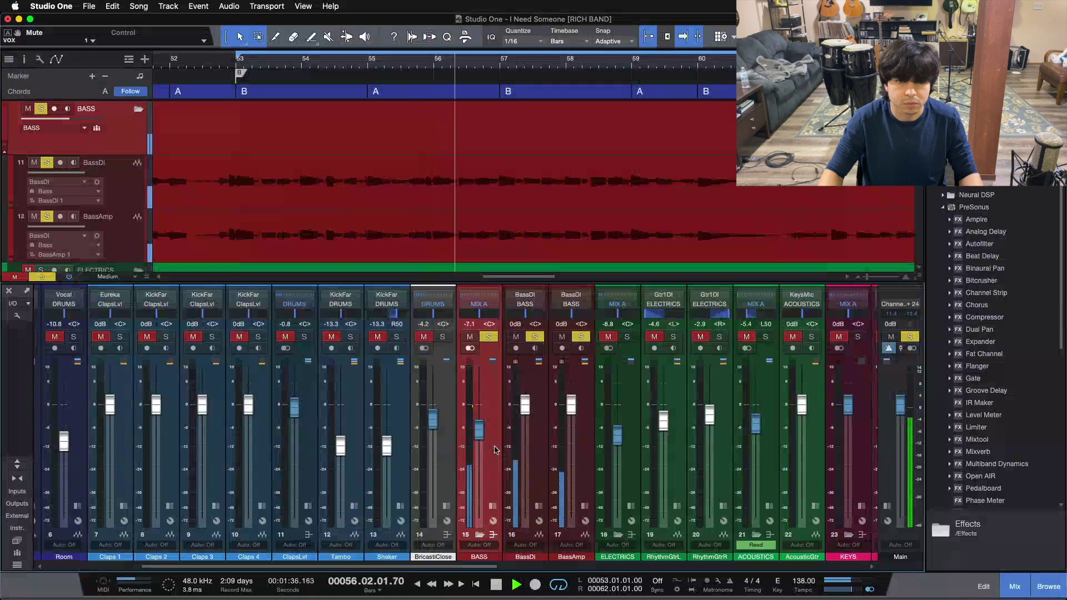
left_click(494, 535)
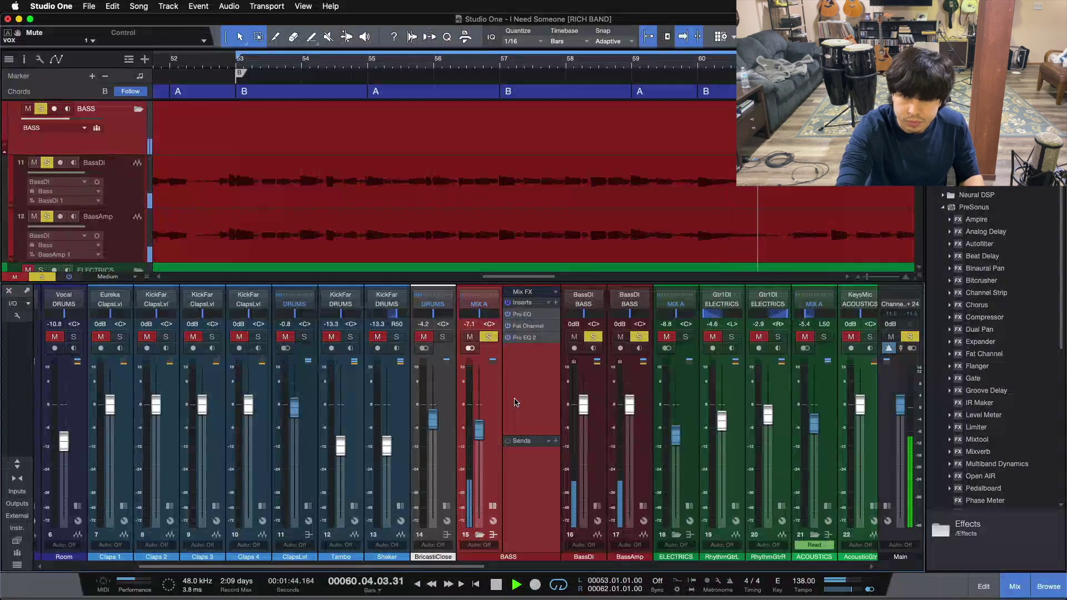
Stop playback, return the playhead to bar 53, and open the BASS bus Fat Channel.
key("space")
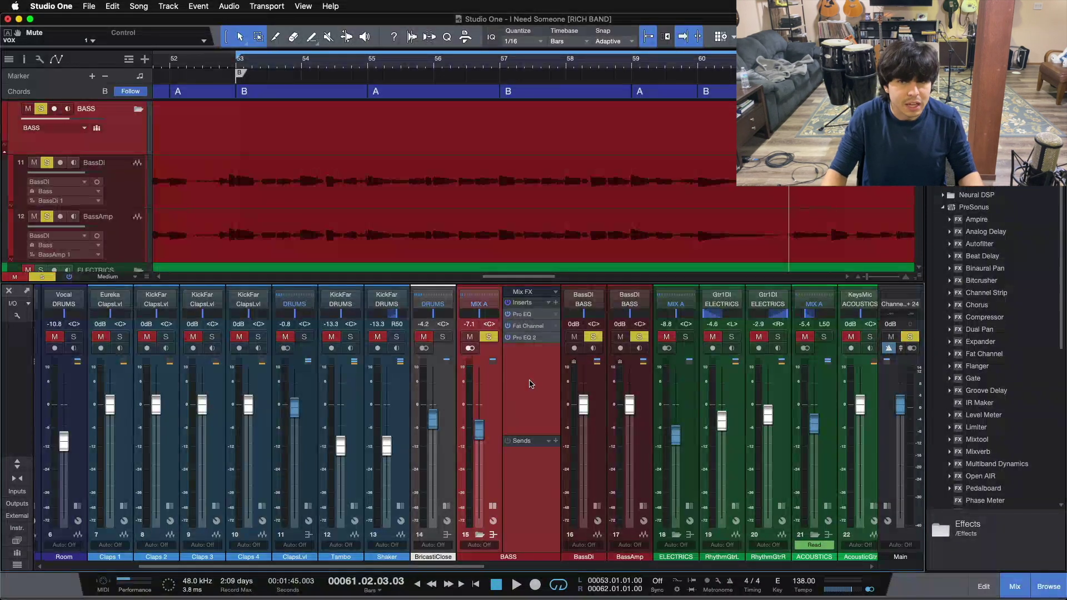
key("space")
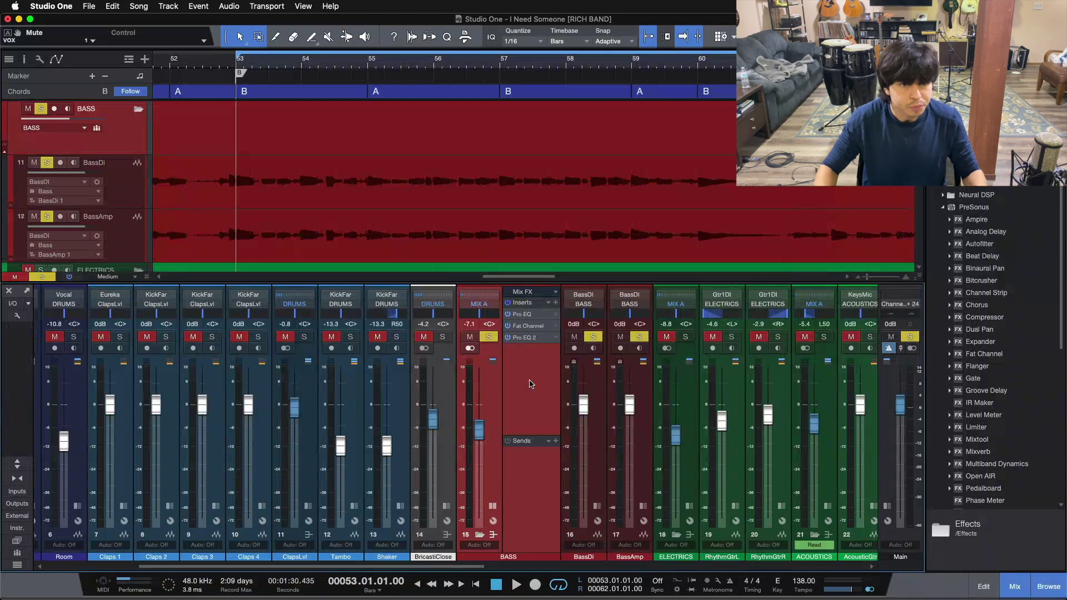
double_click(539, 326)
Show the Fat Channel XT compressor section, reposition its window, and adjust the release time.
left_click(560, 353)
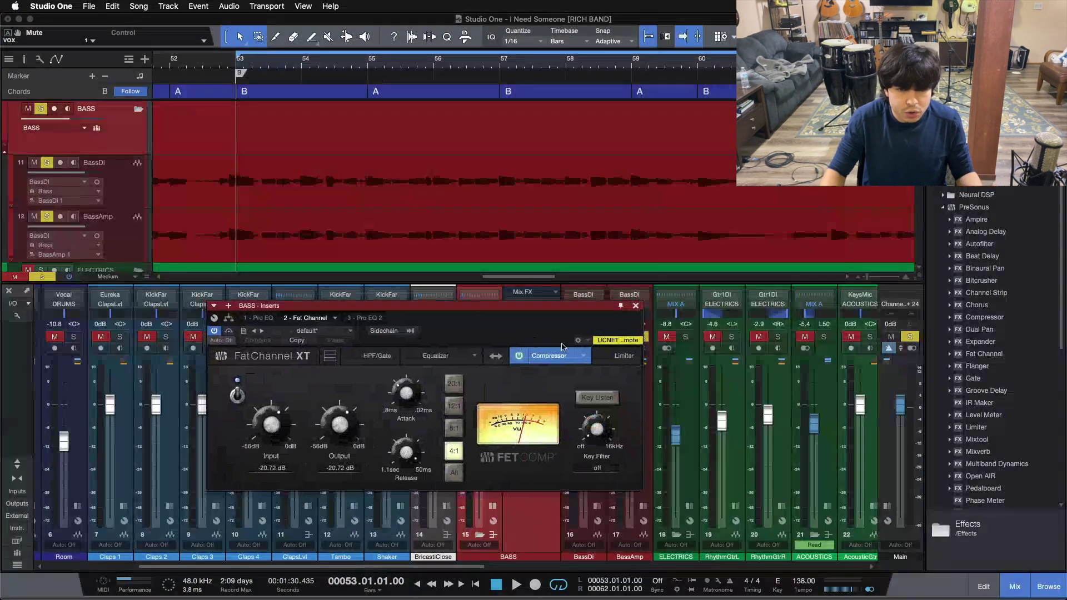
left_click_drag(507, 305, 610, 353)
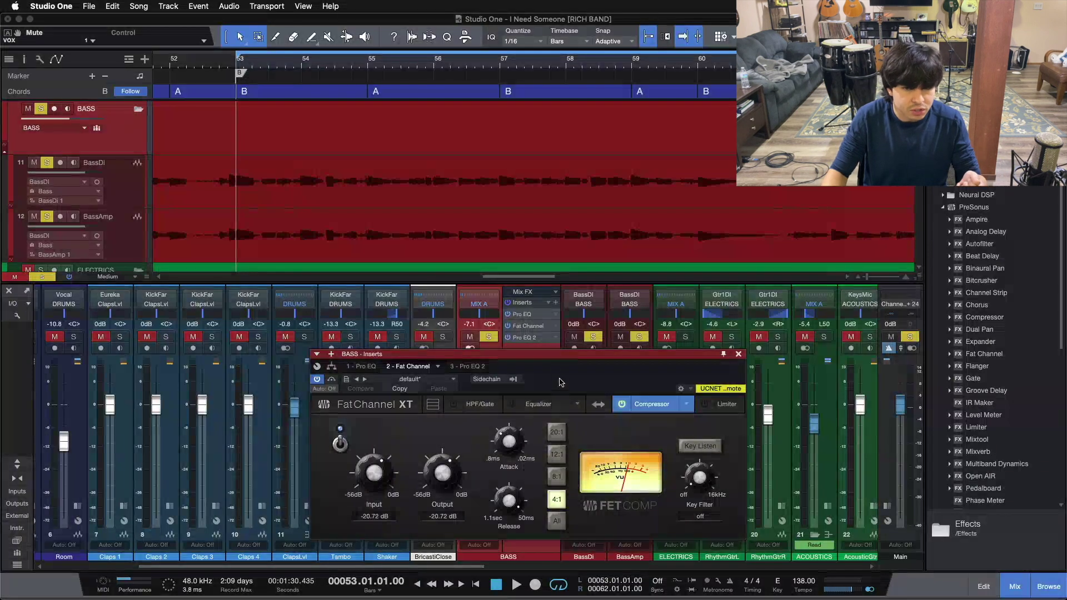
left_click_drag(561, 375, 558, 337)
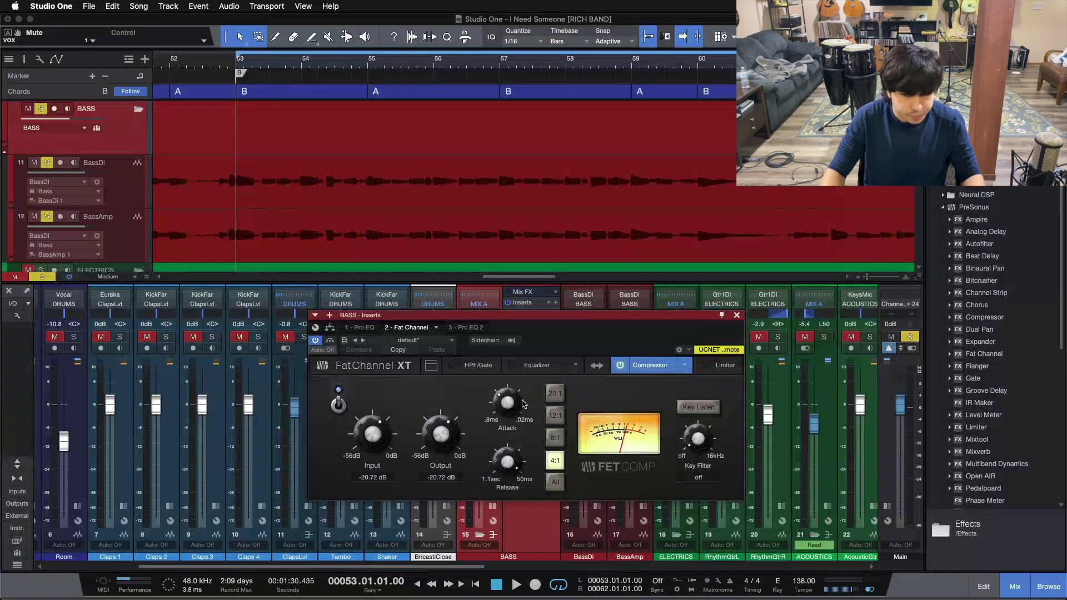
mouse_move(515, 402)
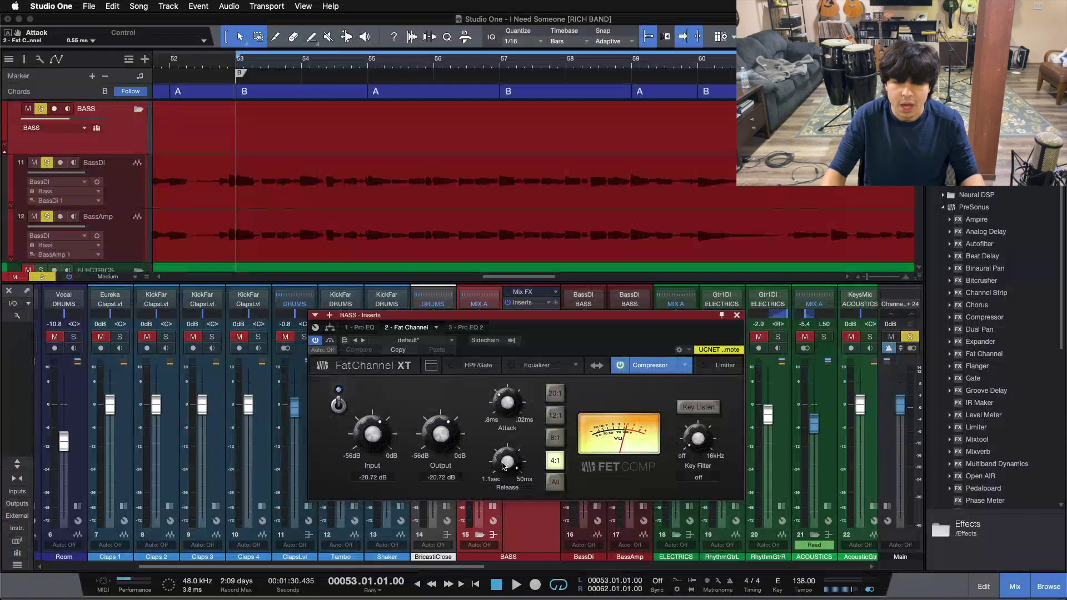
left_click_drag(500, 463, 500, 454)
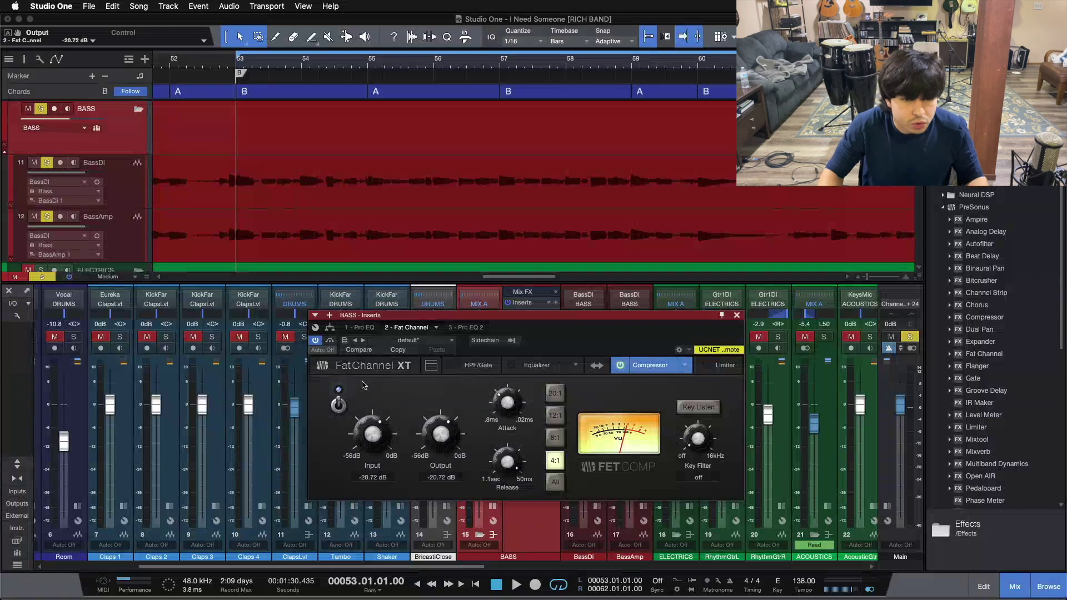
Play the bass from bar 53 while switching the Fat Channel compressor off and on.
left_click(339, 404)
left_click_drag(537, 340, 512, 381)
key("space")
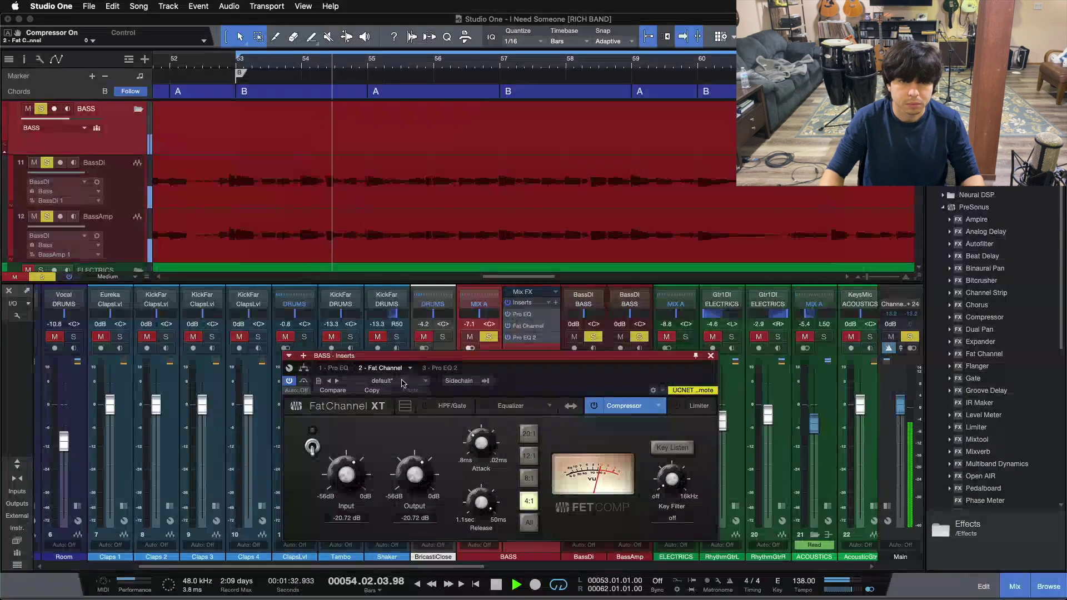
left_click(313, 447)
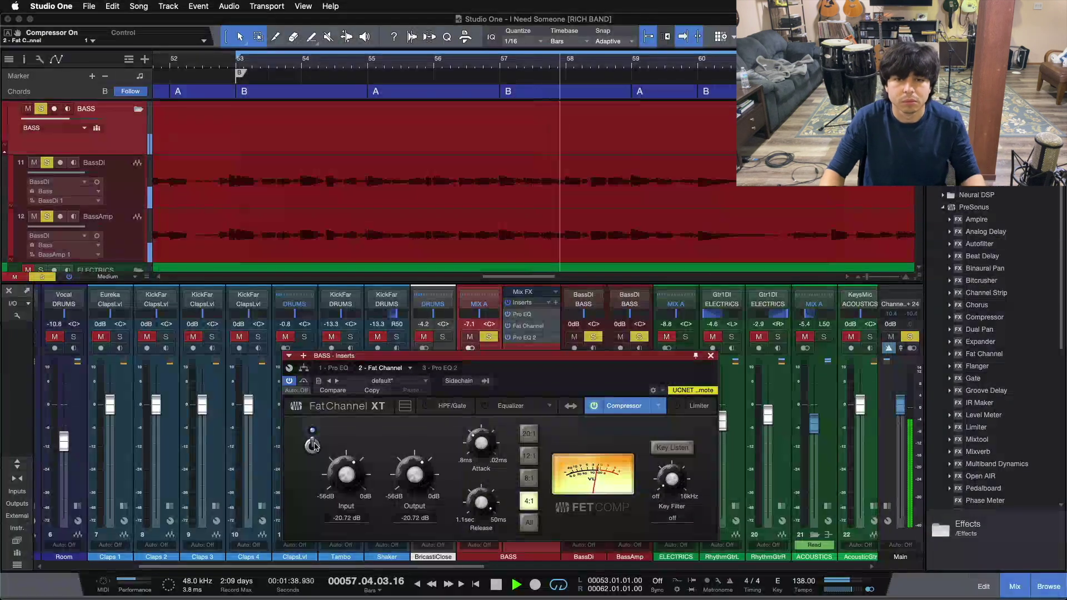
left_click(313, 446)
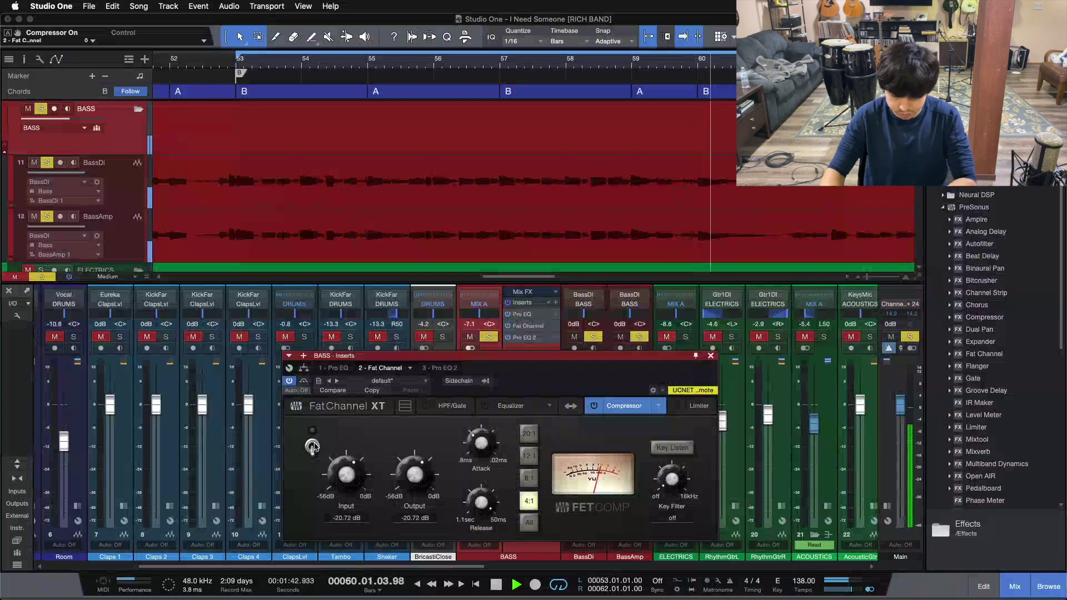
key("KP_1")
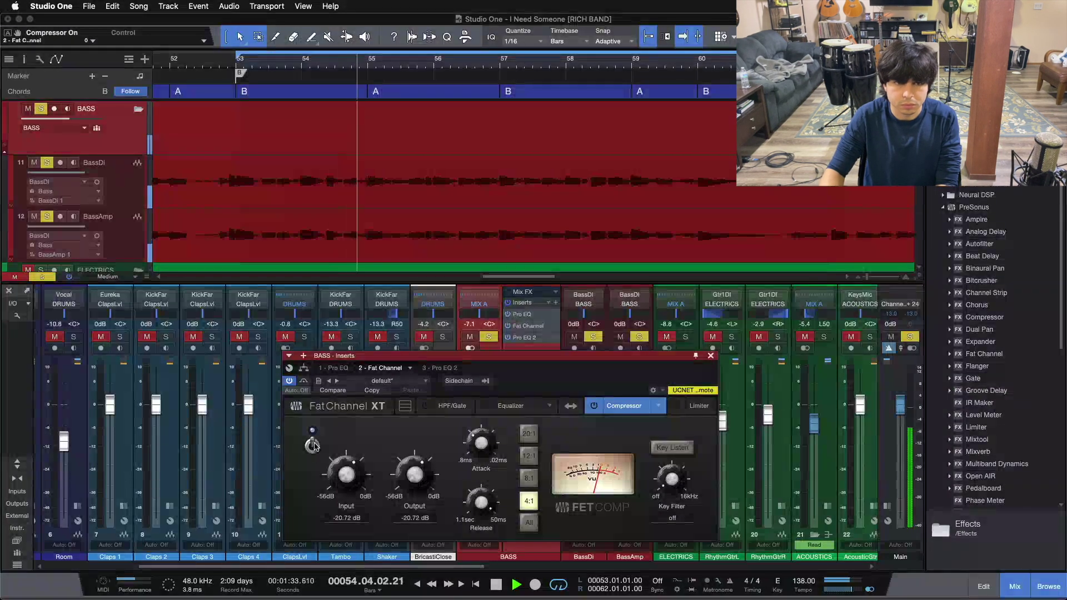
Replay from bar 53, compare the compressor again, and leave it switched on.
left_click(313, 447)
key("KP_1")
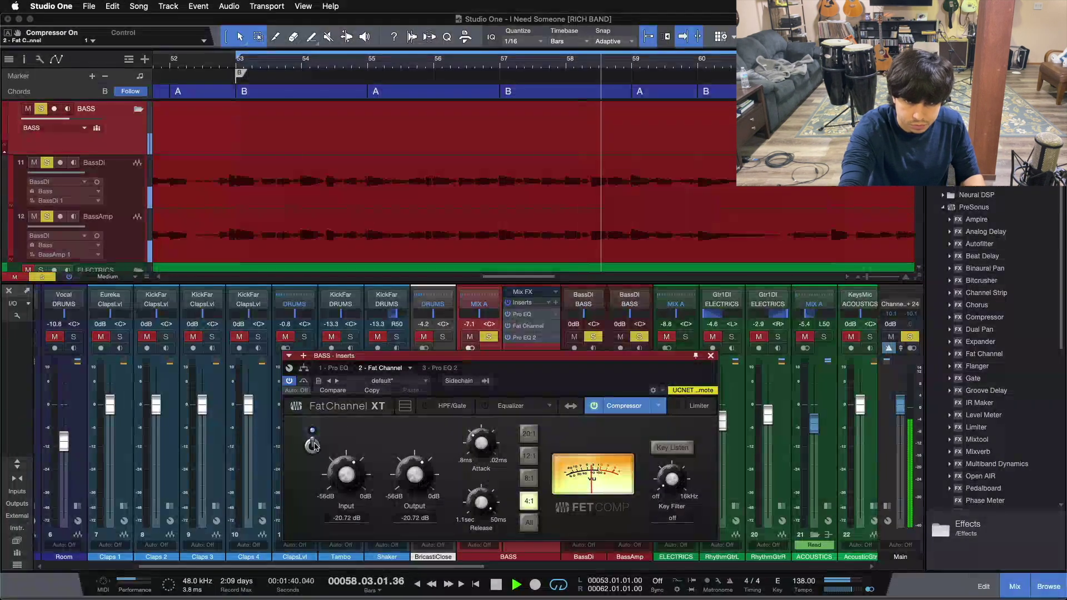
key("space")
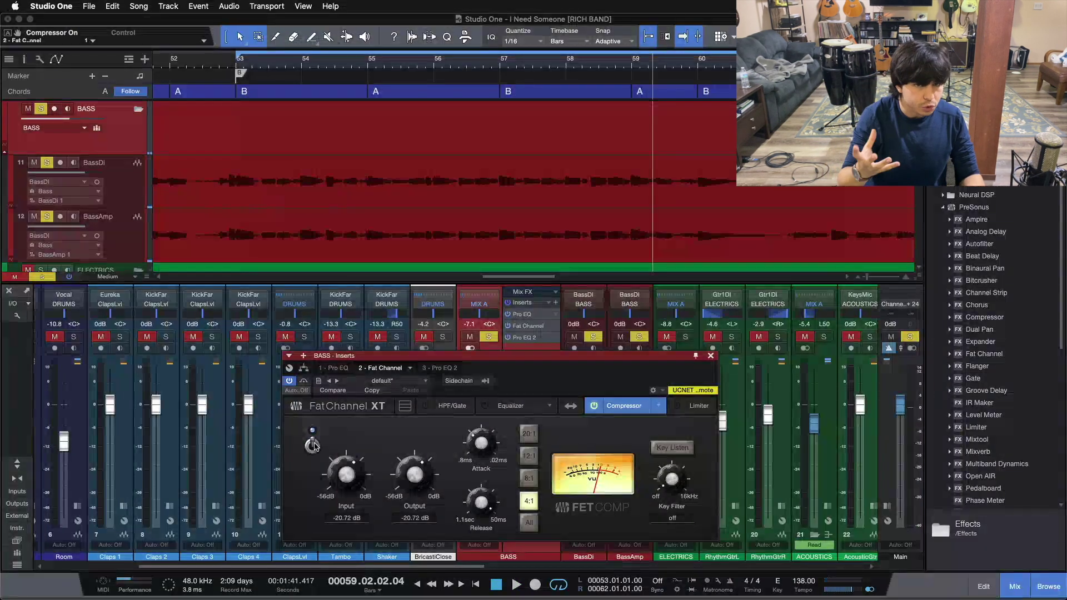
key("KP_1")
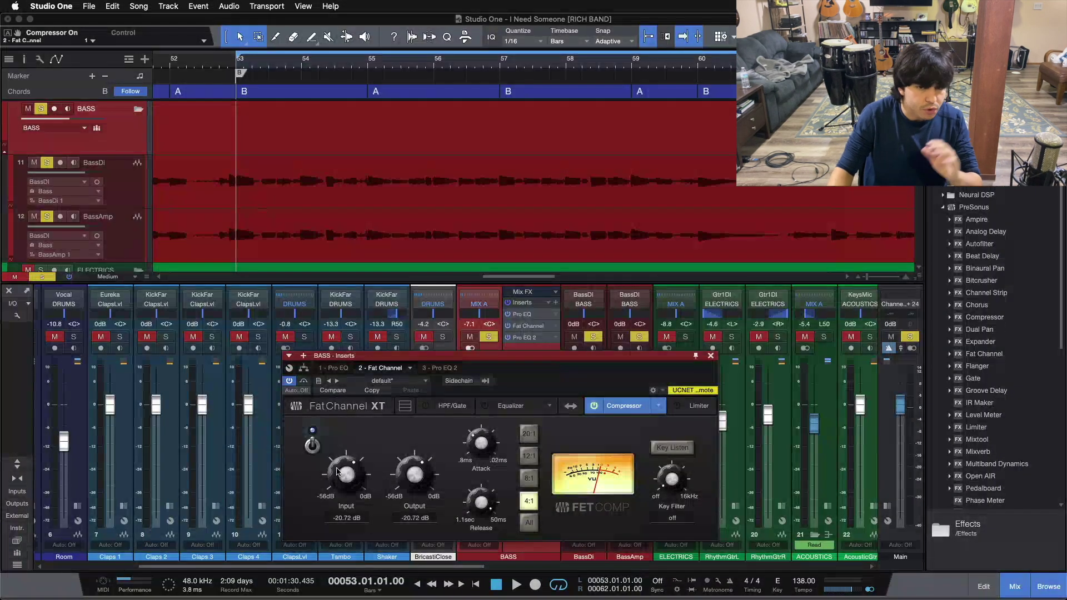
left_click(312, 445)
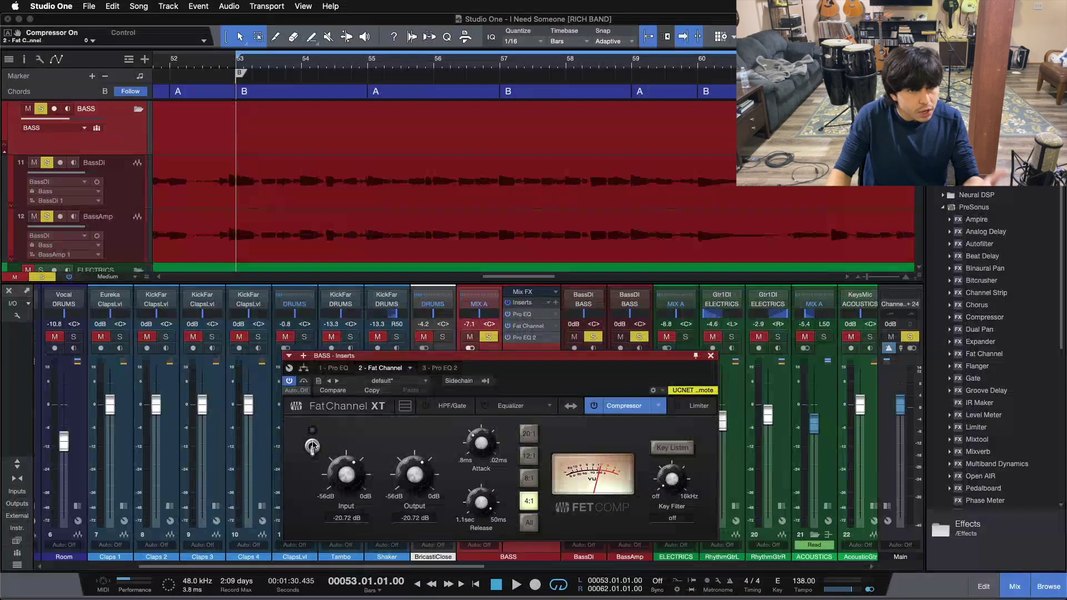
left_click(313, 445)
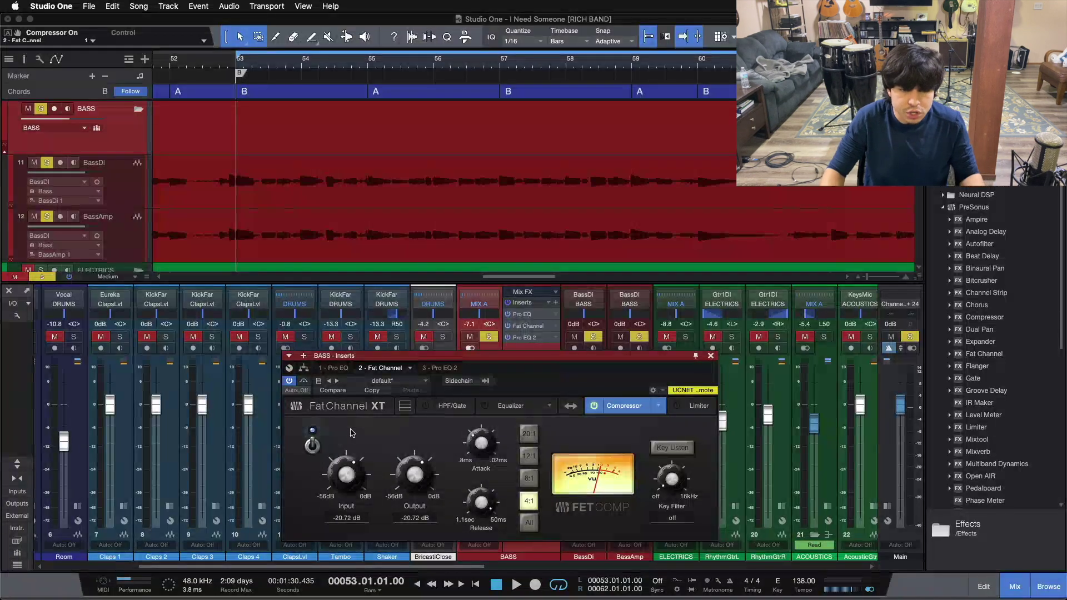
Bypass the Fat Channel insert and add the stock Compressor as the third BASS insert.
left_click(711, 356)
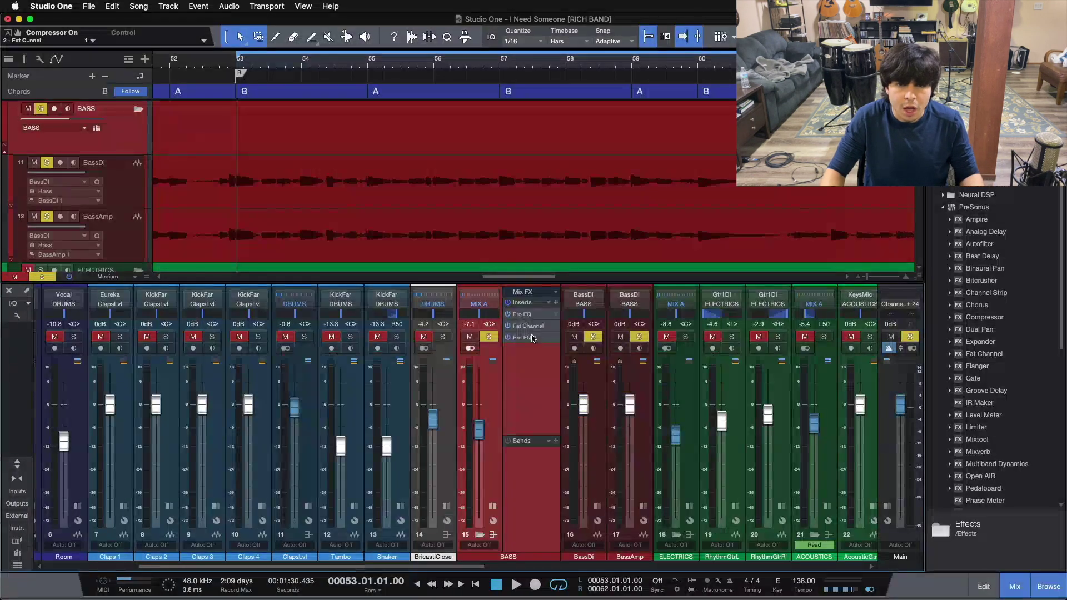
left_click(508, 326)
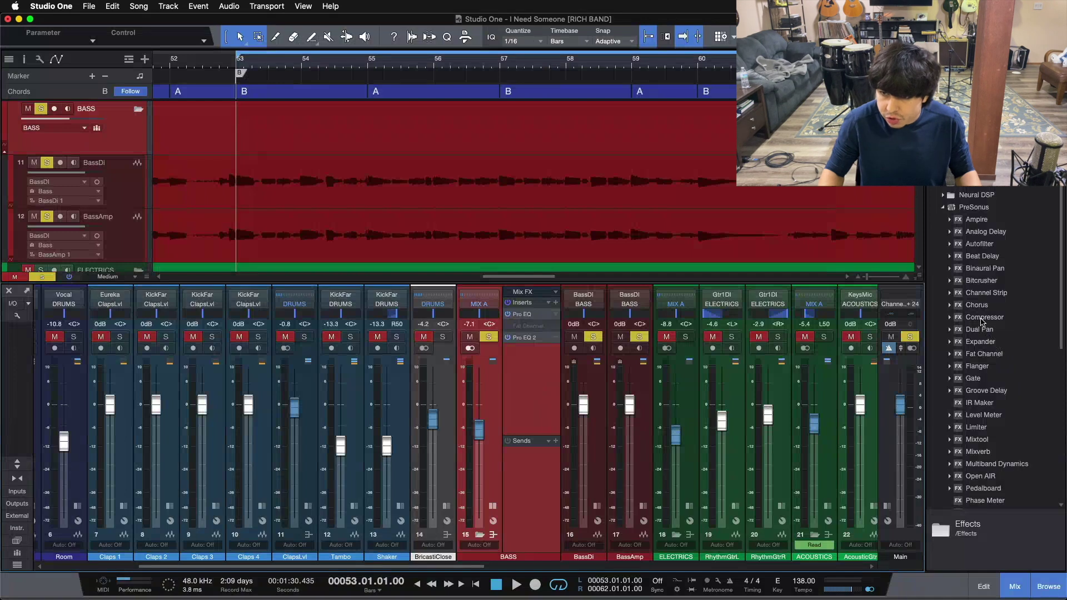
left_click_drag(982, 321, 537, 336)
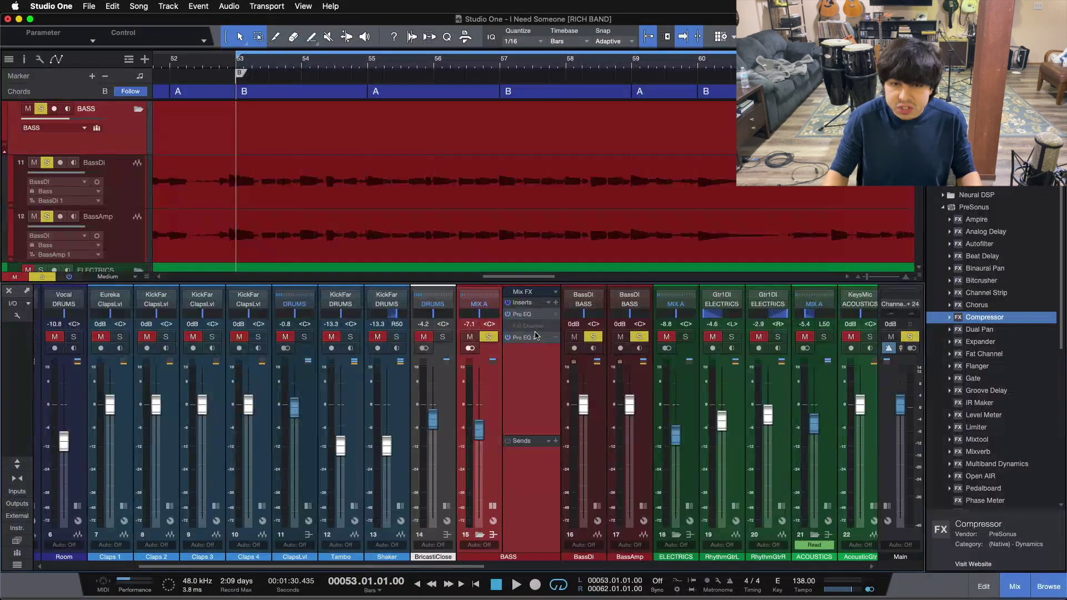
left_click_drag(669, 362, 780, 297)
left_click_drag(640, 319, 544, 297)
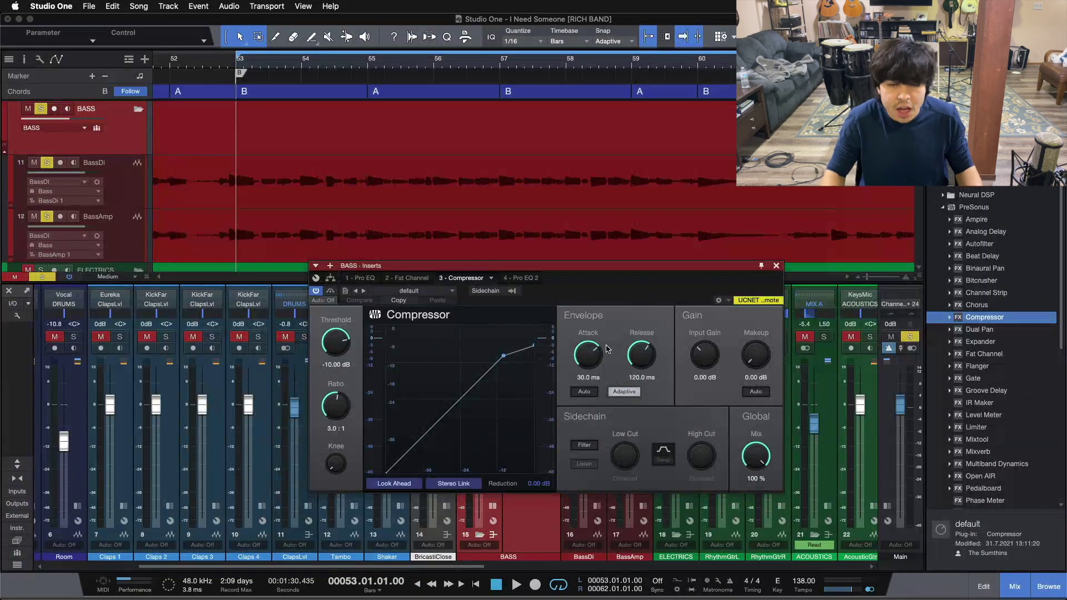
Set the BASS bus Compressor ratio to 4:1.
mouse_move(587, 296)
left_mouse_down()
mouse_move(564, 293)
mouse_move(590, 295)
left_mouse_up()
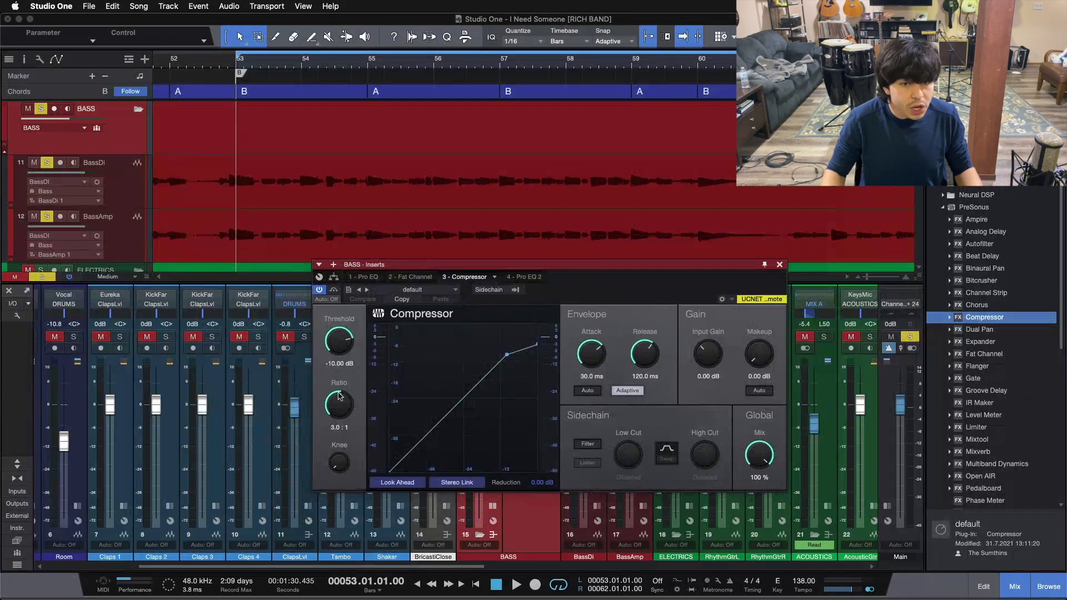
left_click(341, 427)
type("4")
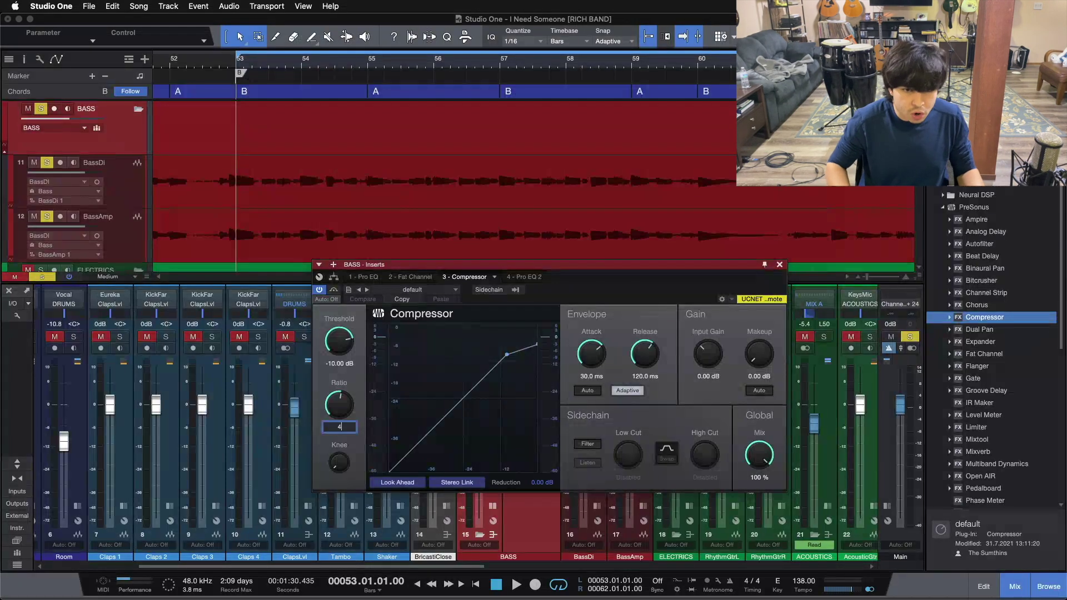
key("Return")
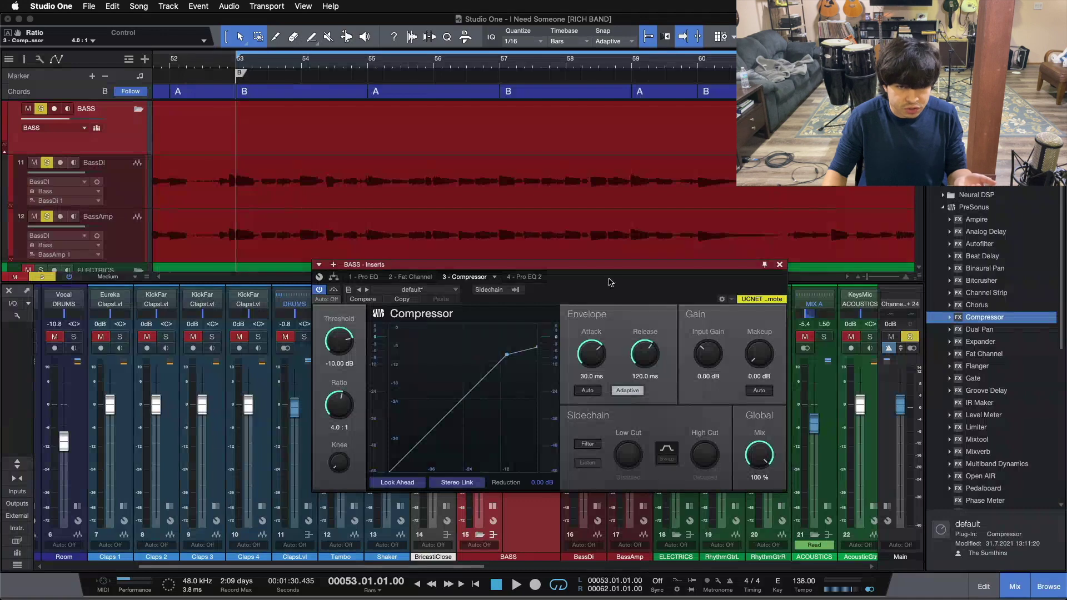
left_click_drag(611, 283, 665, 316)
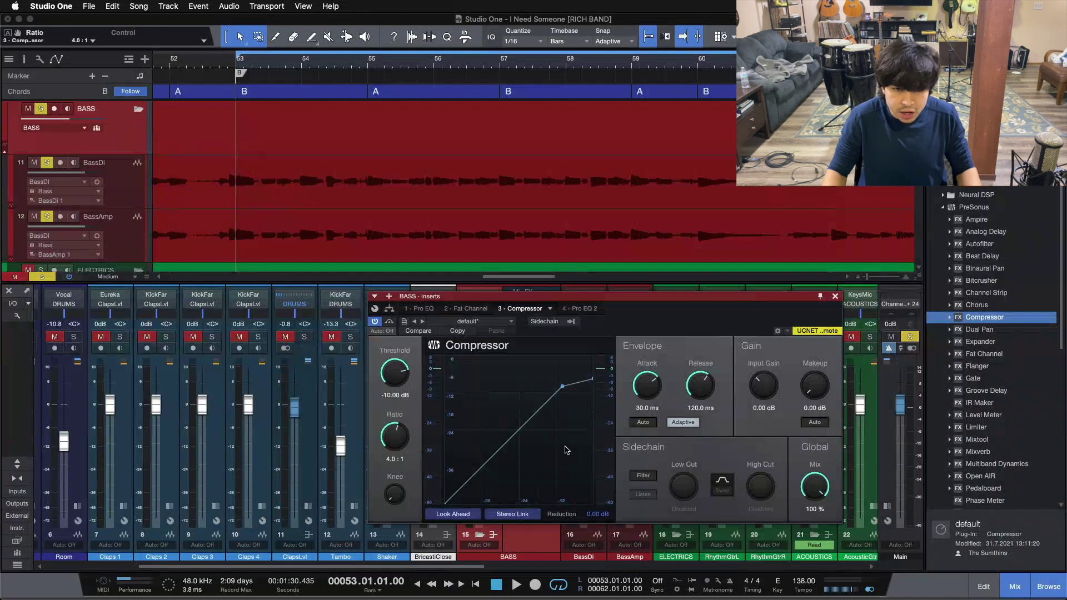
mouse_move(395, 442)
left_mouse_down()
mouse_move(404, 492)
mouse_move(395, 439)
left_mouse_up()
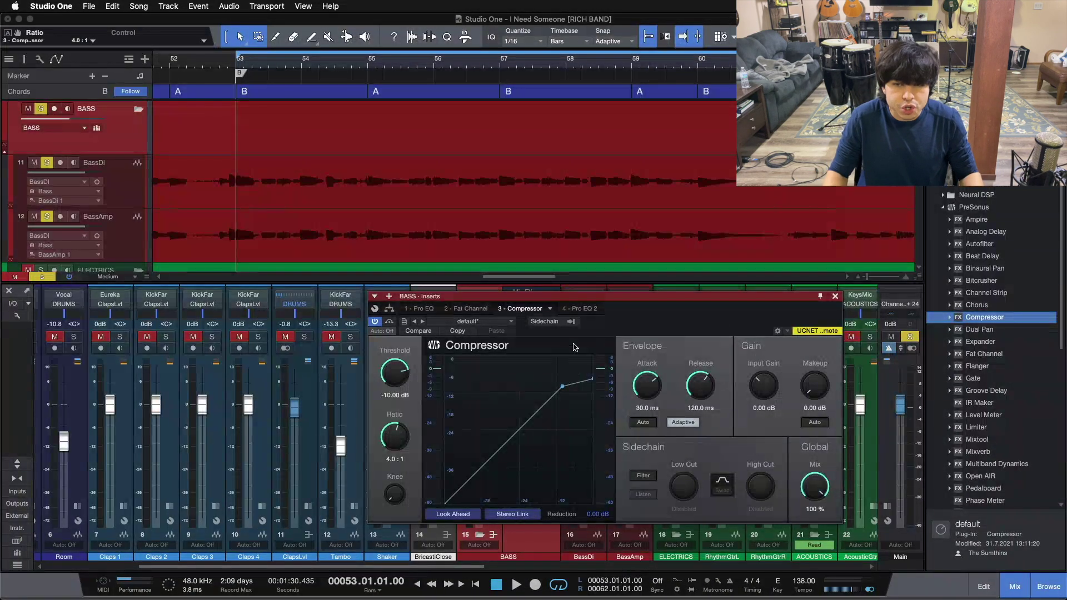
Set attack to 7 ms, release to 40 ms, and threshold to about -23.68 dB.
left_click_drag(657, 296, 576, 302)
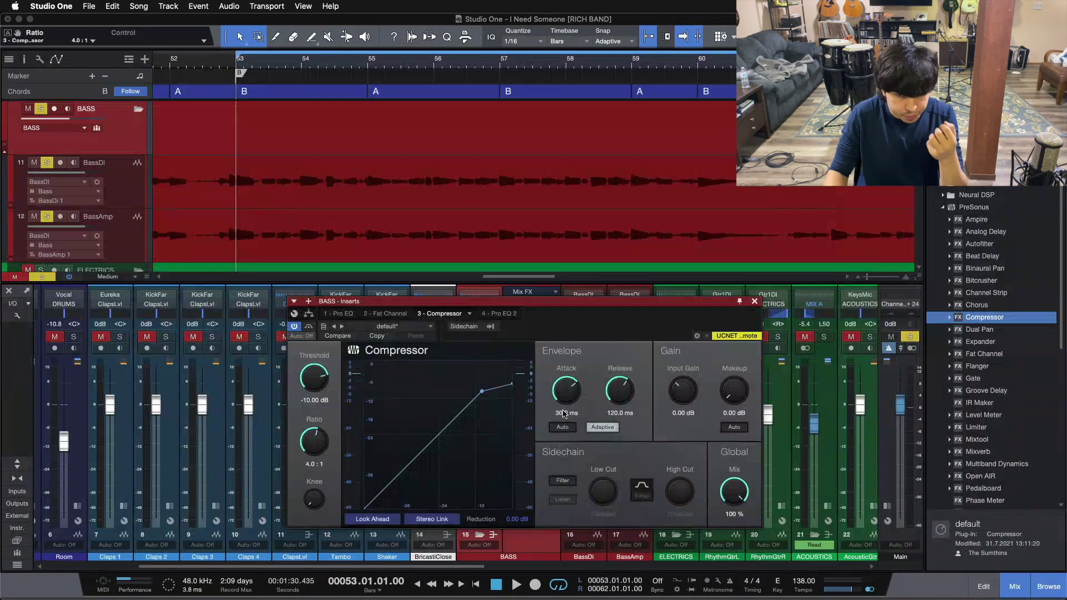
left_click(564, 413)
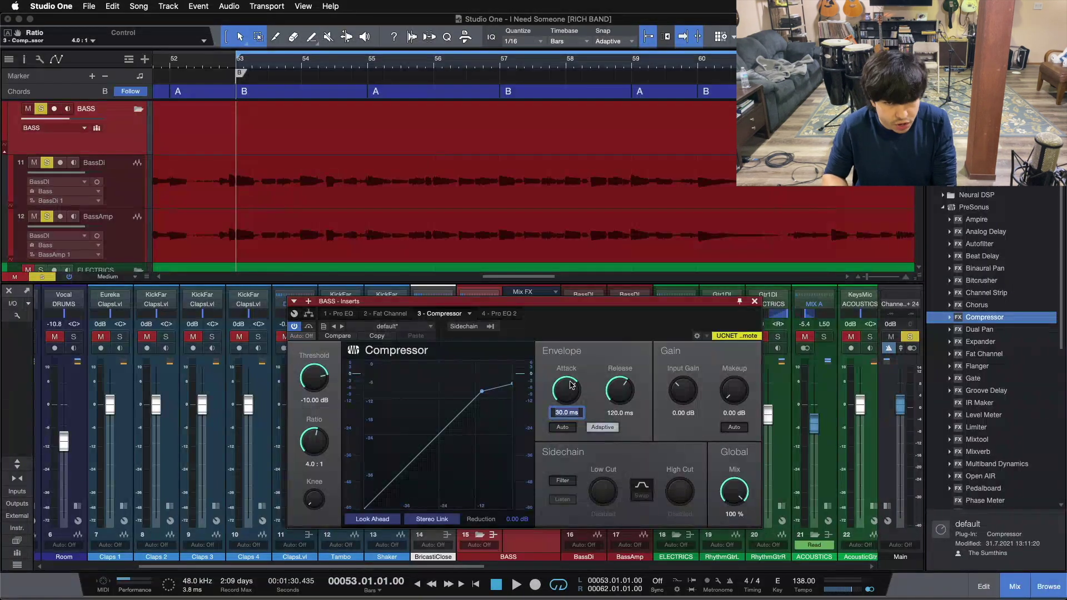
type("7")
key("Return")
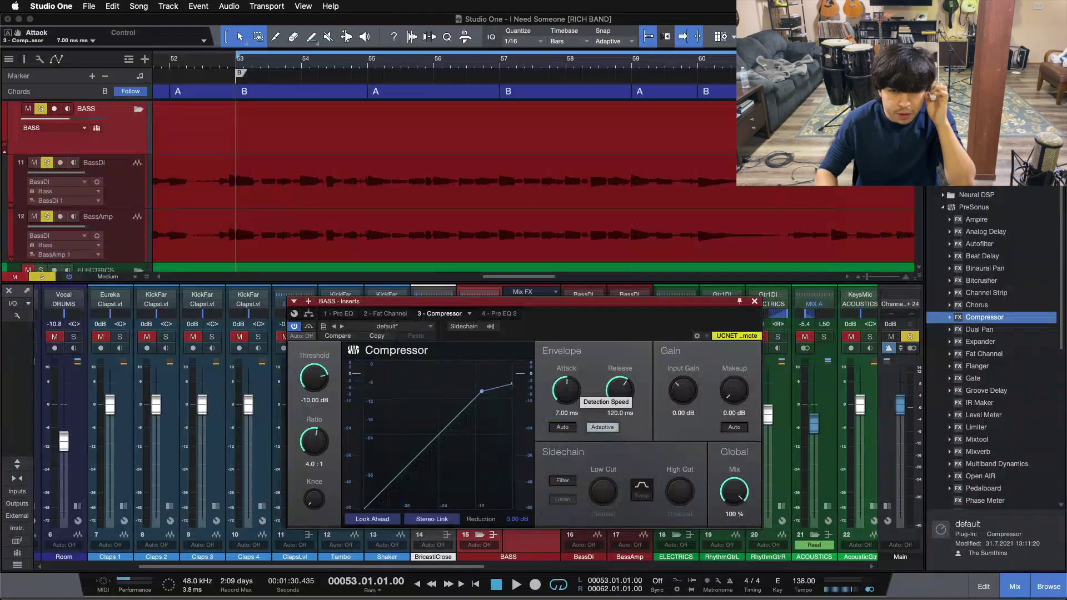
left_click(623, 413)
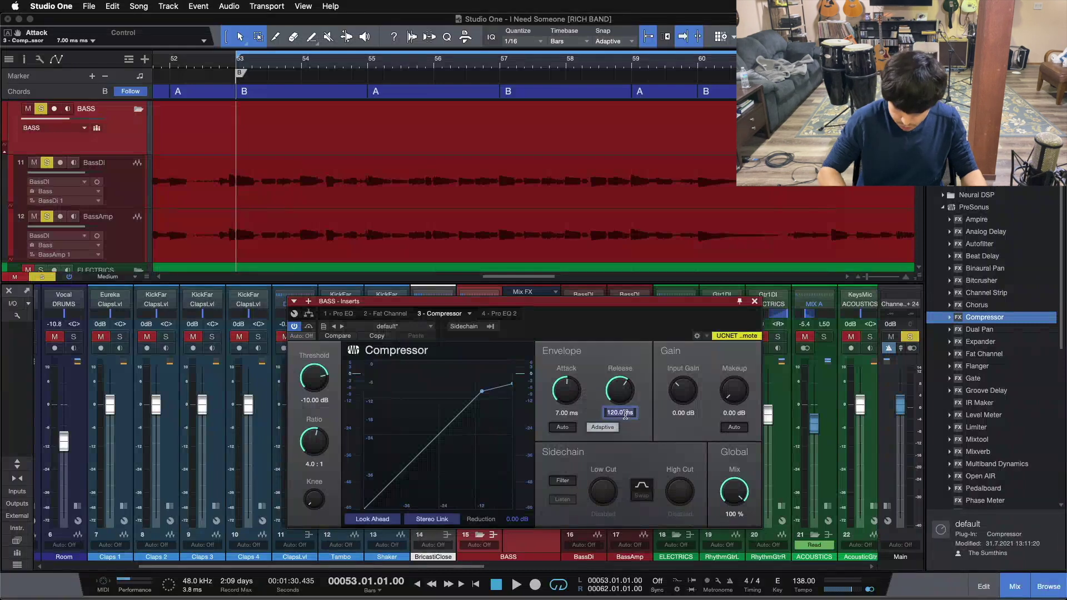
type("40")
key("Return")
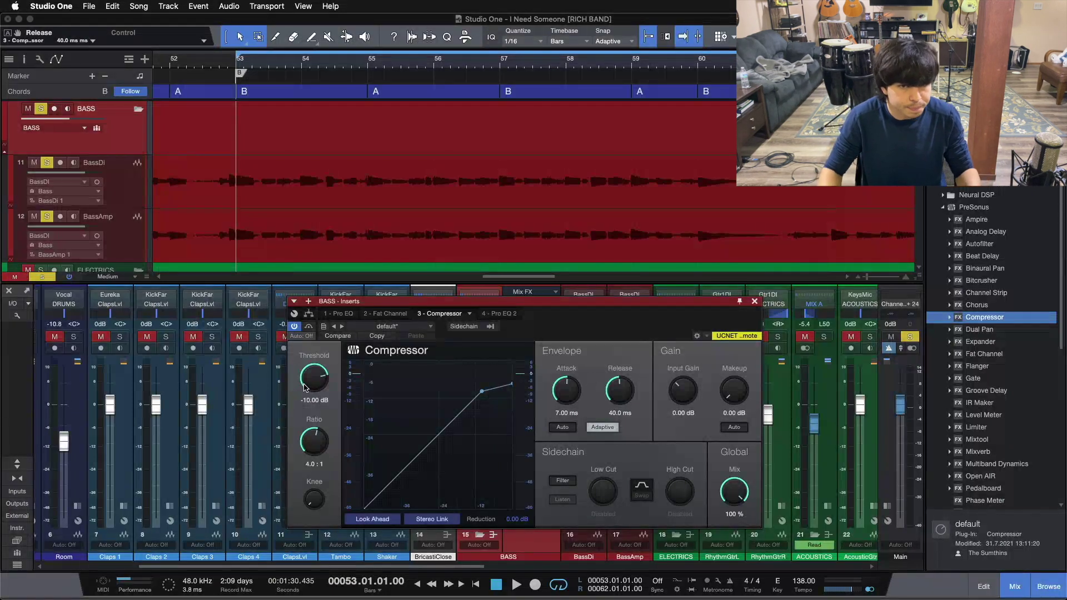
left_click_drag(304, 387, 304, 415)
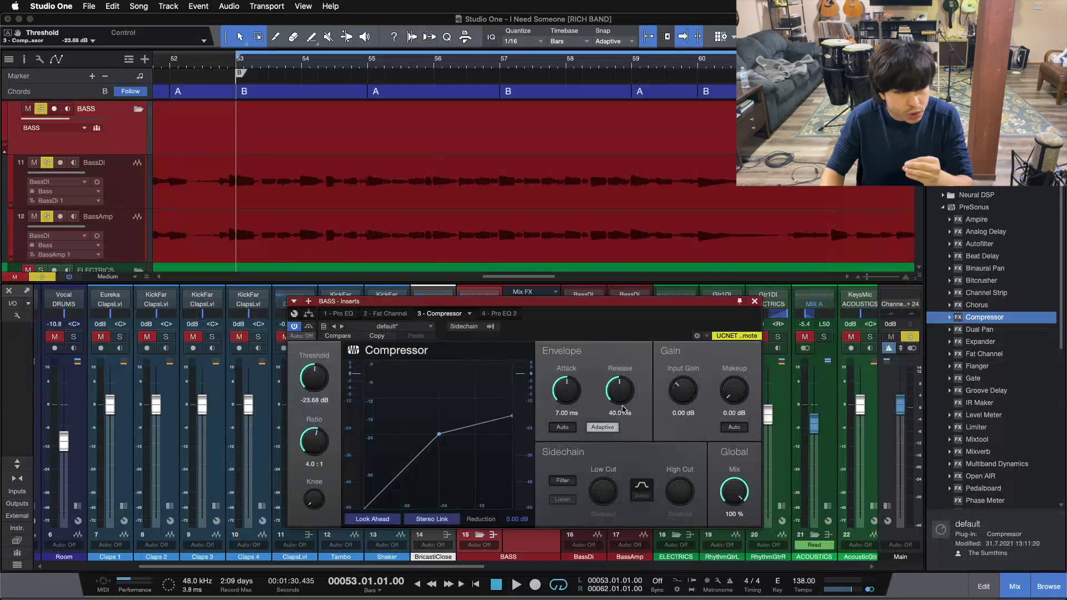
During playback, lower the threshold to -28 dB, raise release to 52.1 ms, and trim the attack.
key("space")
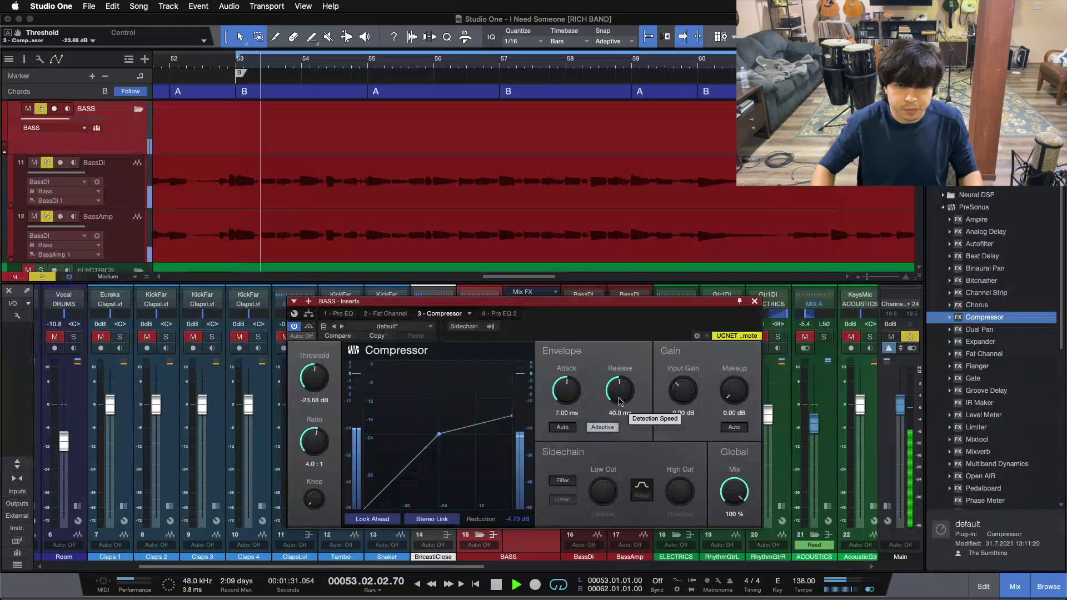
left_click_drag(313, 383, 313, 395)
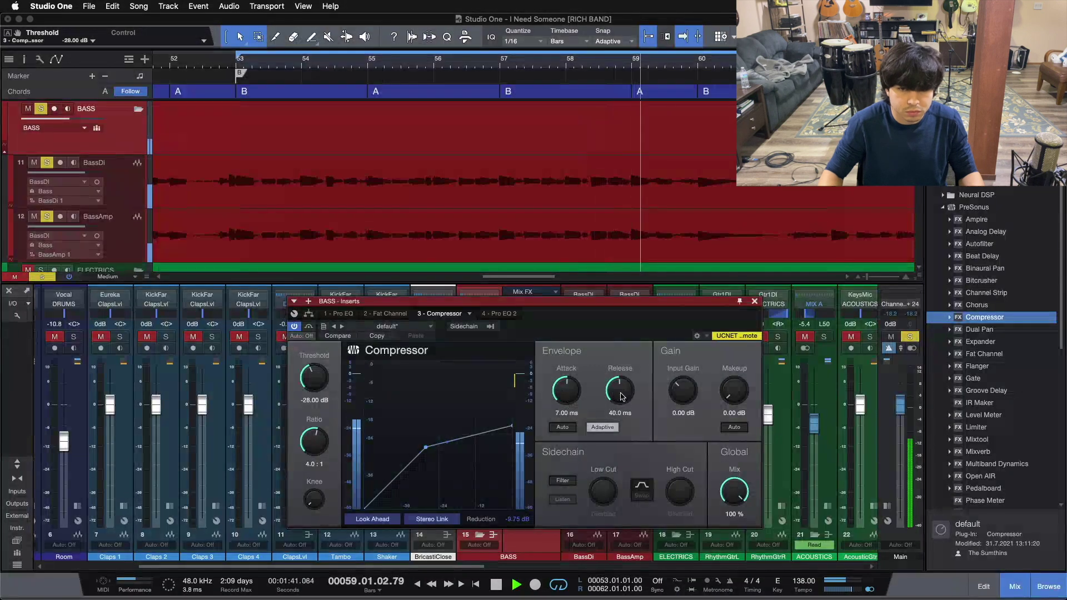
scroll(622, 396, "up", 1)
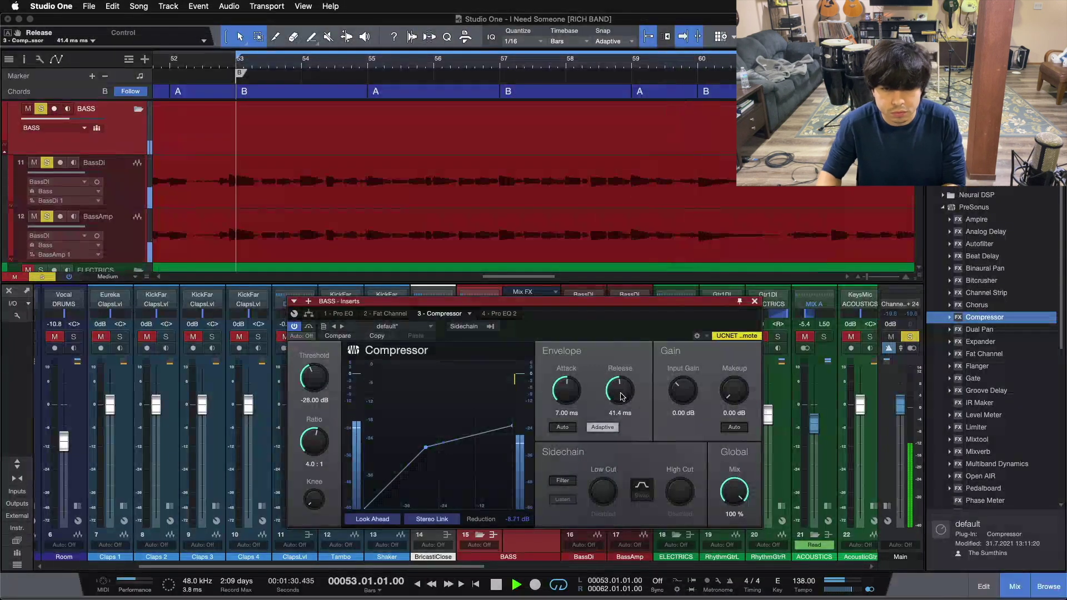
scroll(621, 396, "up", 4)
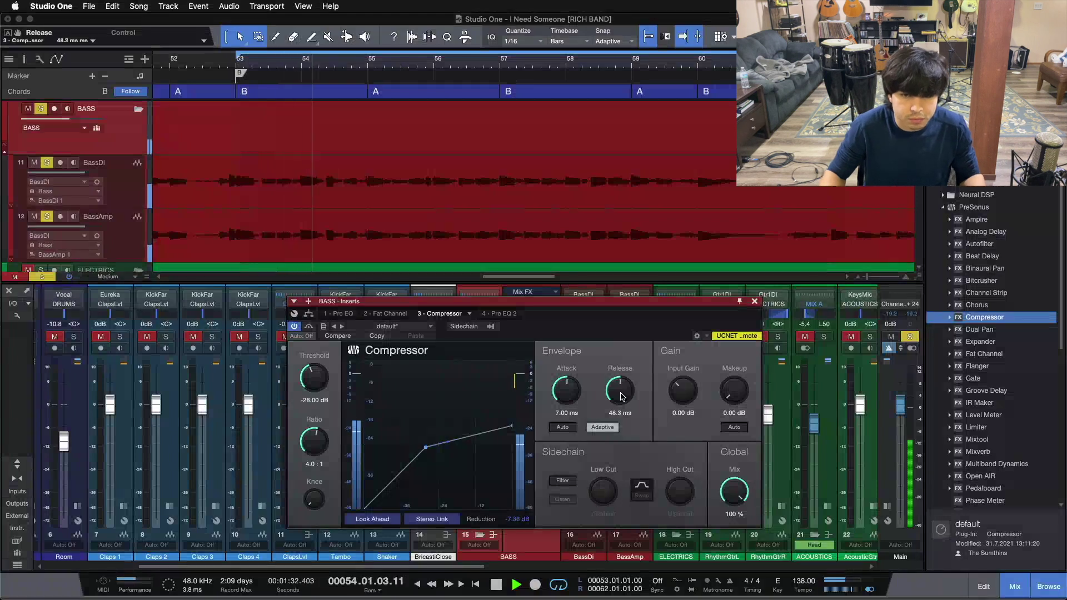
scroll(622, 396, "up", 2)
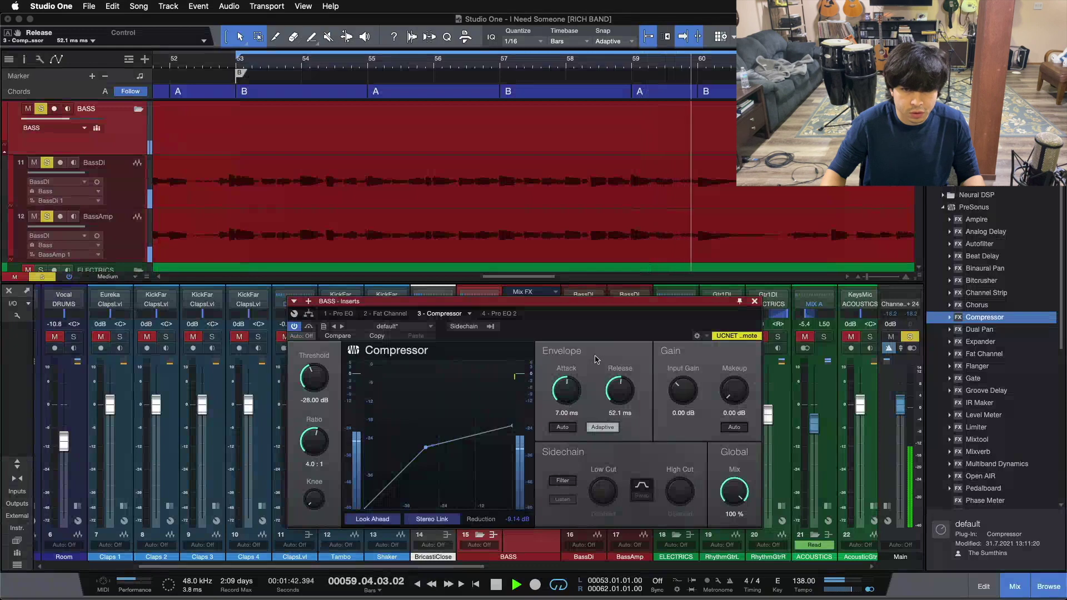
key("KP_1")
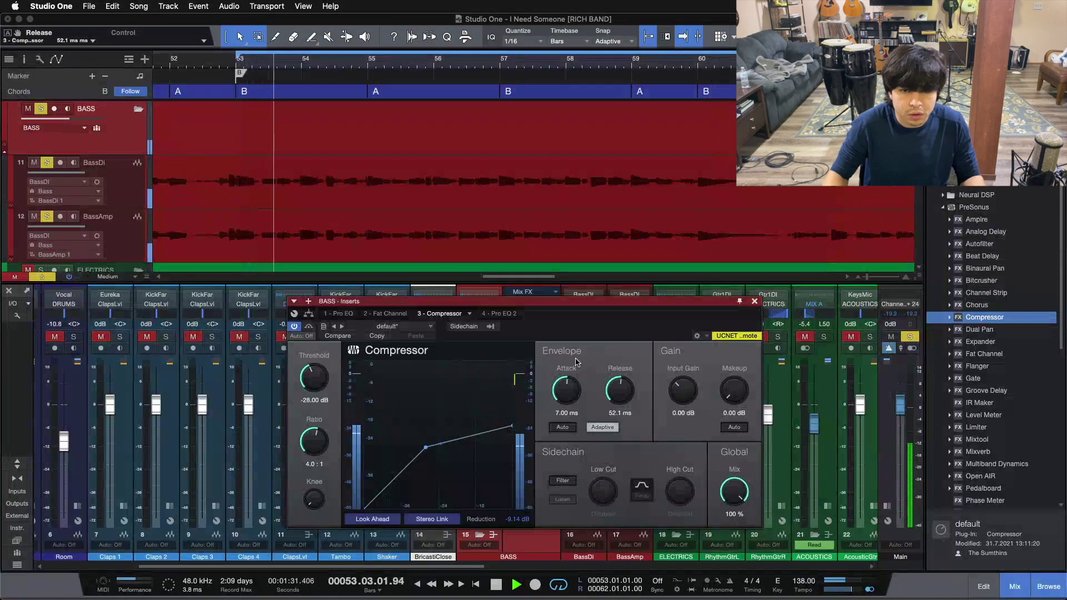
left_click_drag(564, 389, 560, 398)
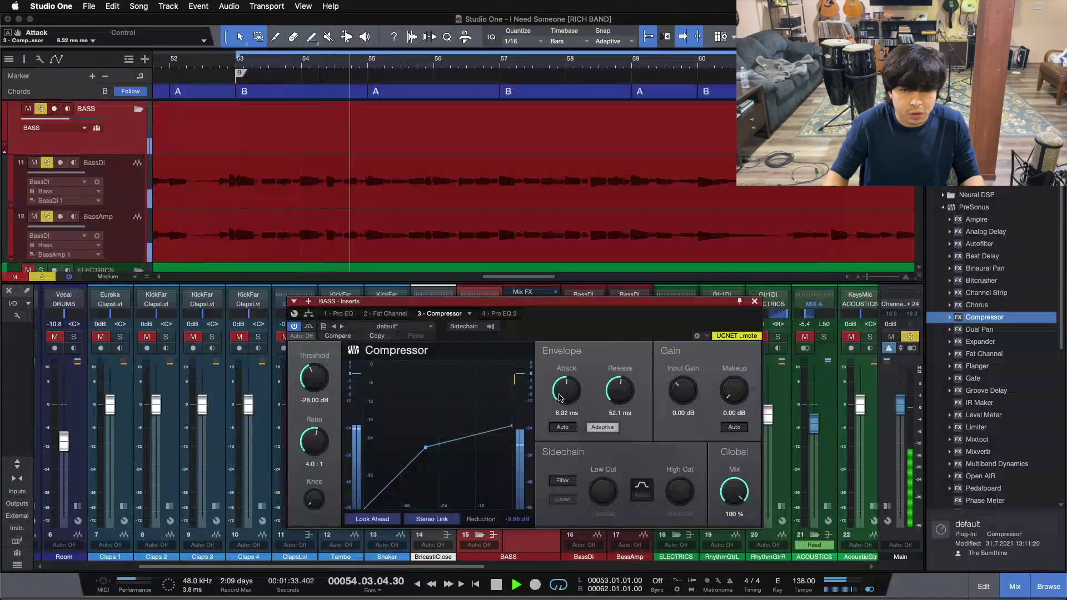
scroll(560, 398, "down", 2)
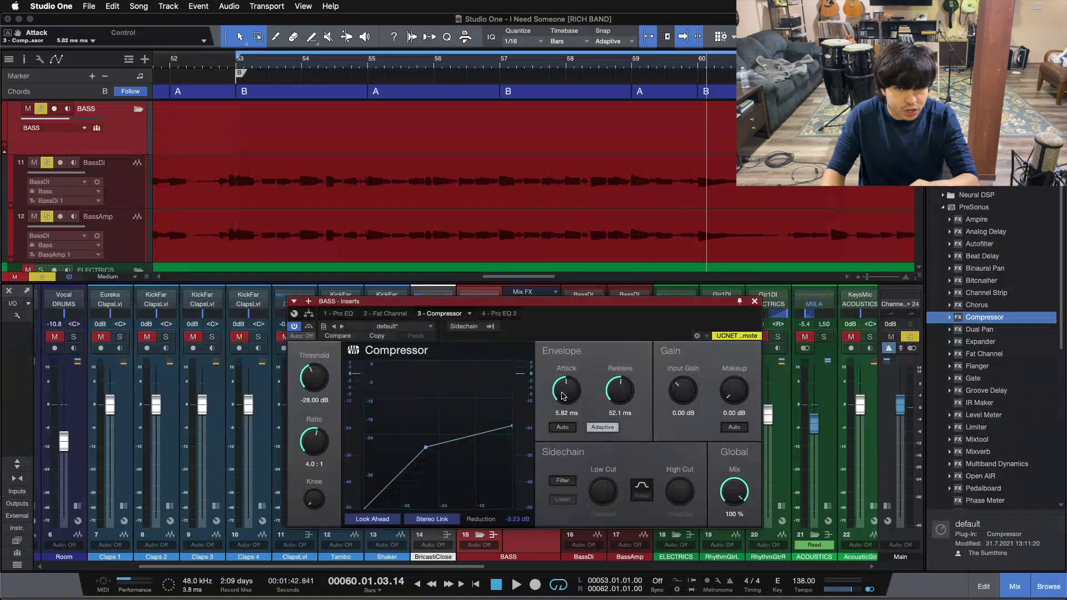
Try a much shorter attack, settling the compressor attack at 5.82 ms.
left_click_drag(564, 396, 538, 550)
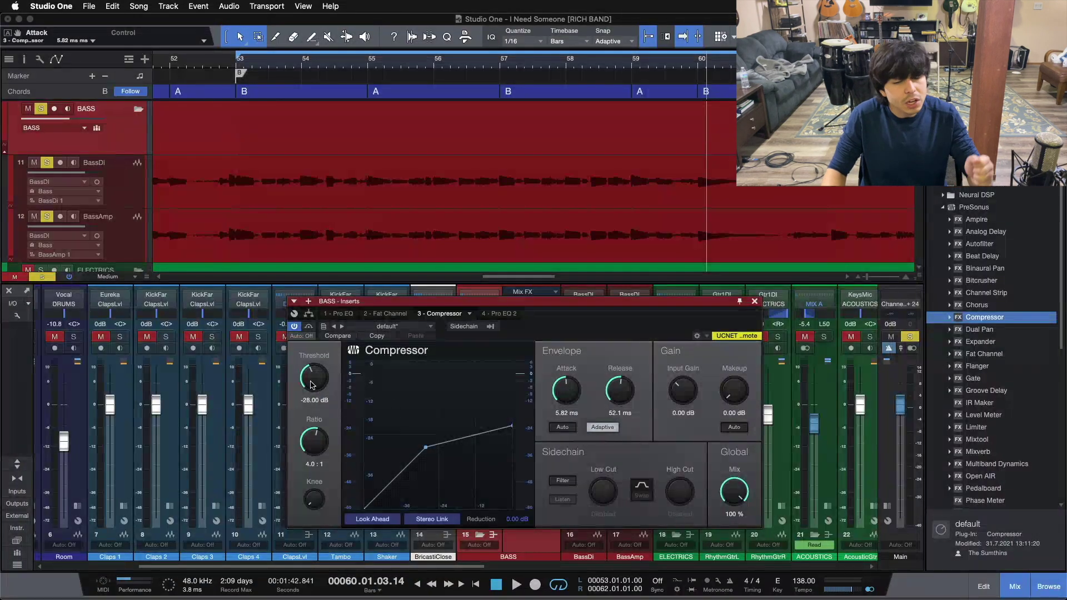
Play from bar 53 and bring the compressor threshold up to about -23.04 dB.
key("space")
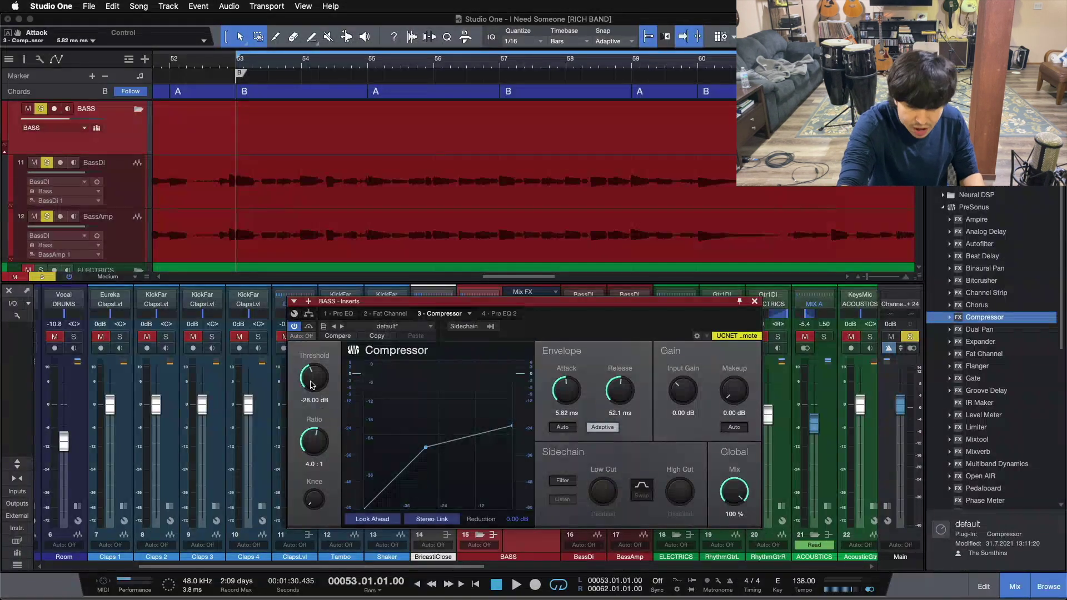
key("space")
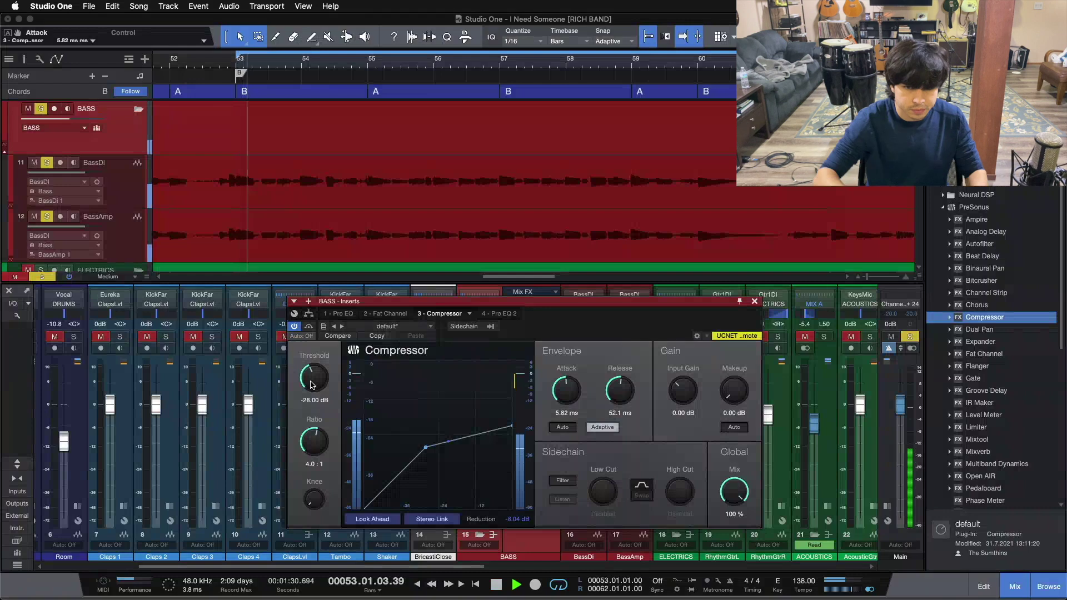
scroll(311, 385, "up", 2)
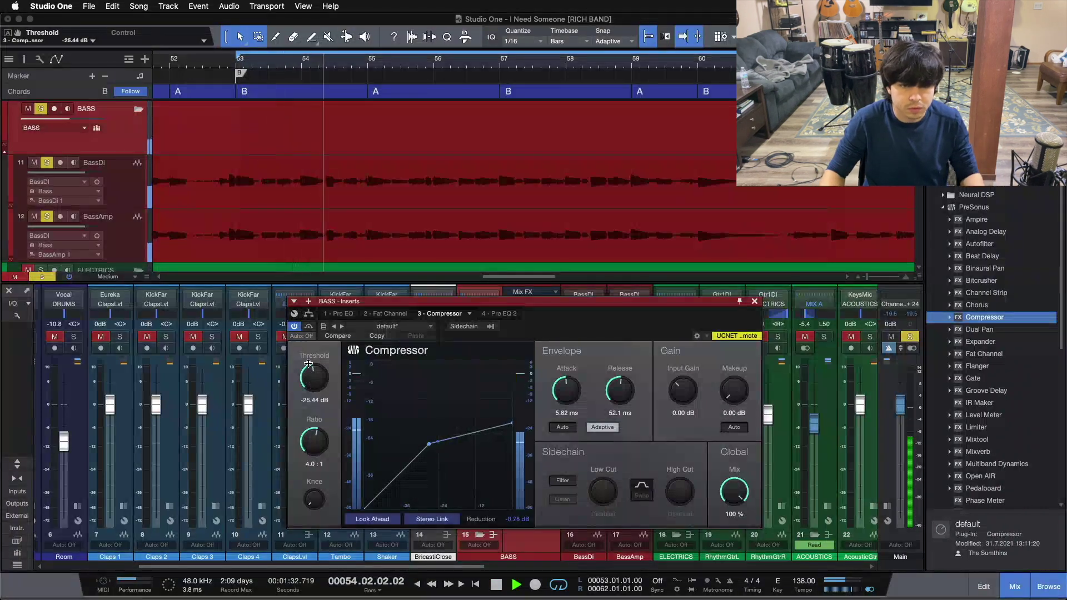
scroll(313, 382, "up", 6)
scroll(316, 380, "down", 1)
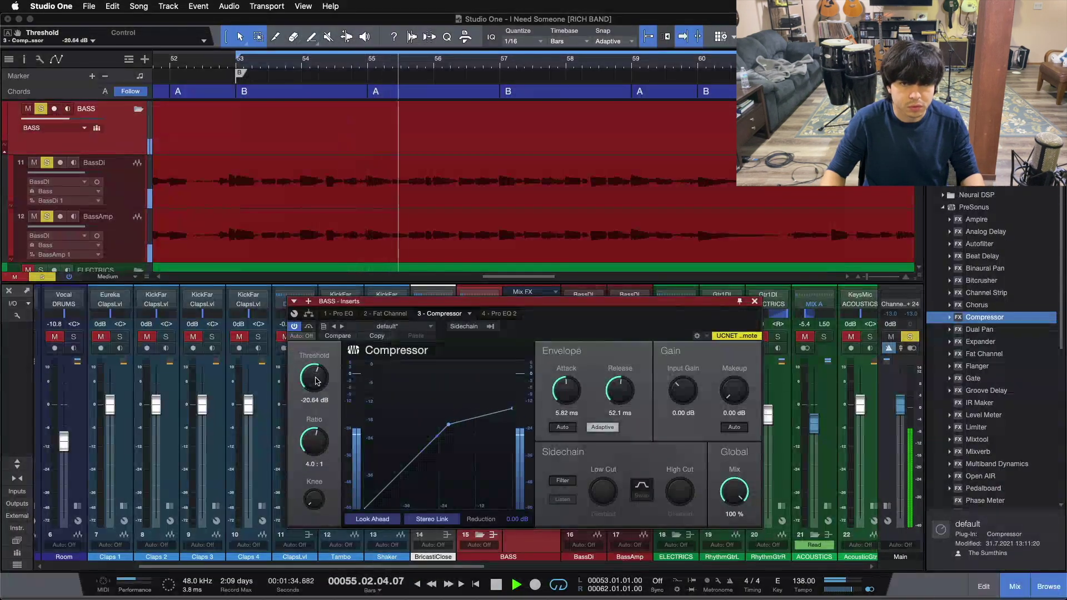
scroll(316, 381, "down", 1)
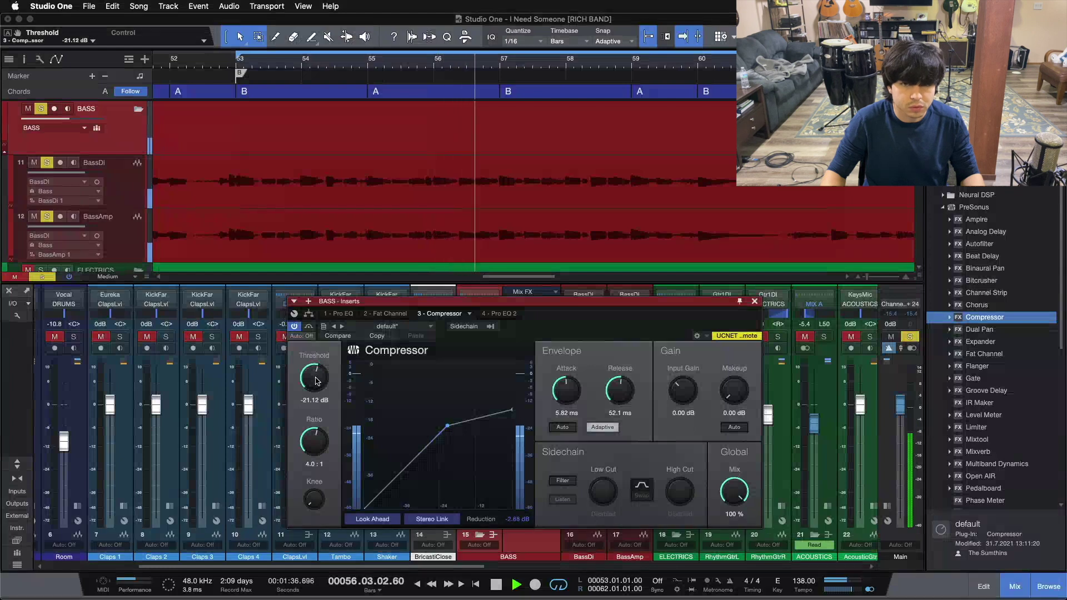
scroll(316, 380, "down", 1)
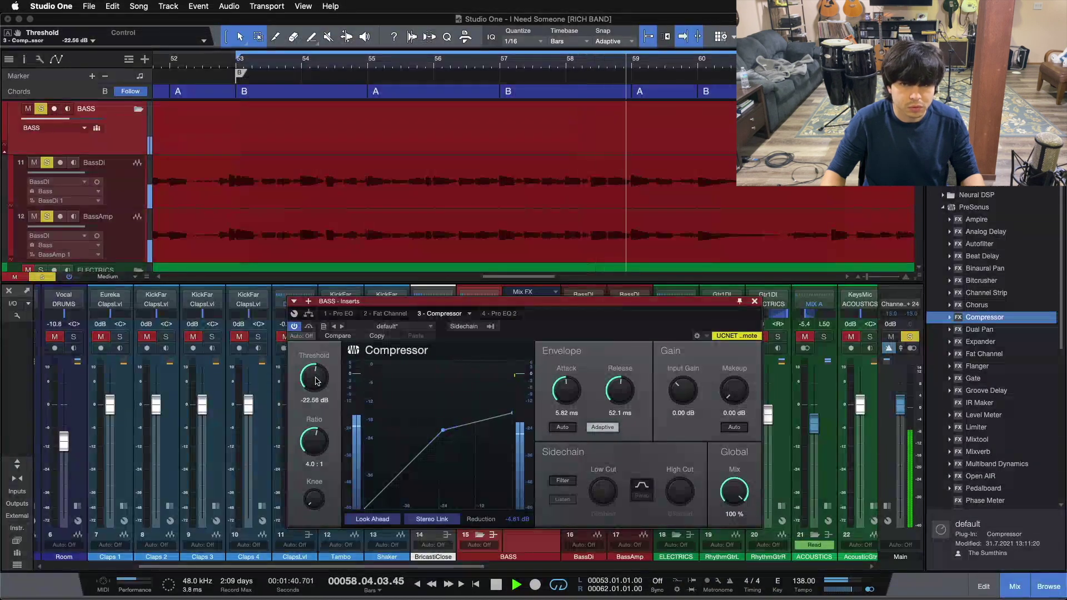
scroll(315, 381, "down", 1)
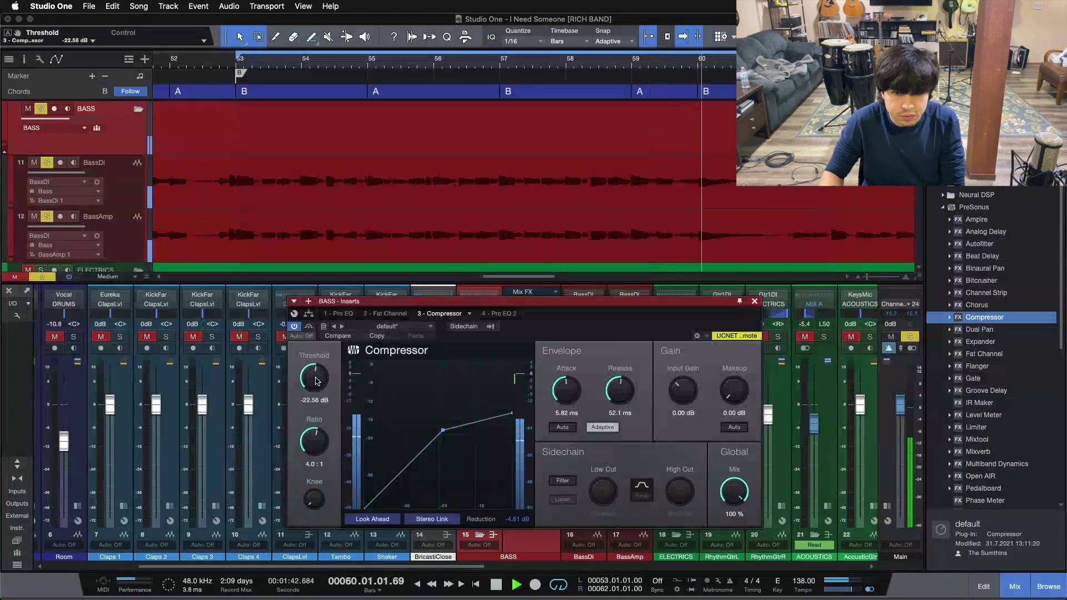
Replay from the loop start and shorten the attack to 5.36 ms.
key("KP_1")
scroll(316, 380, "down", 1)
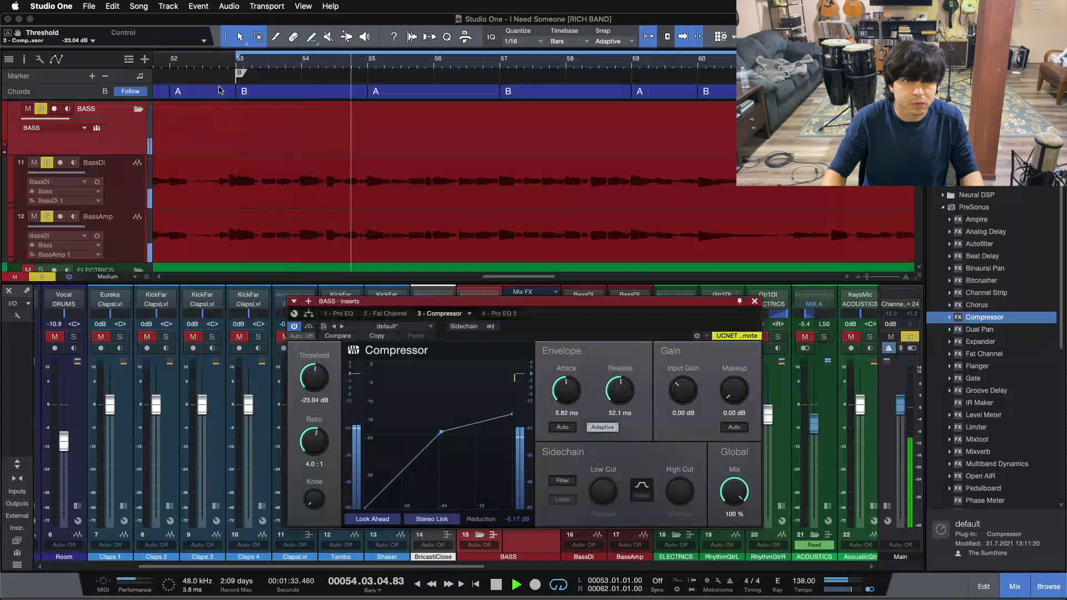
left_click(203, 66)
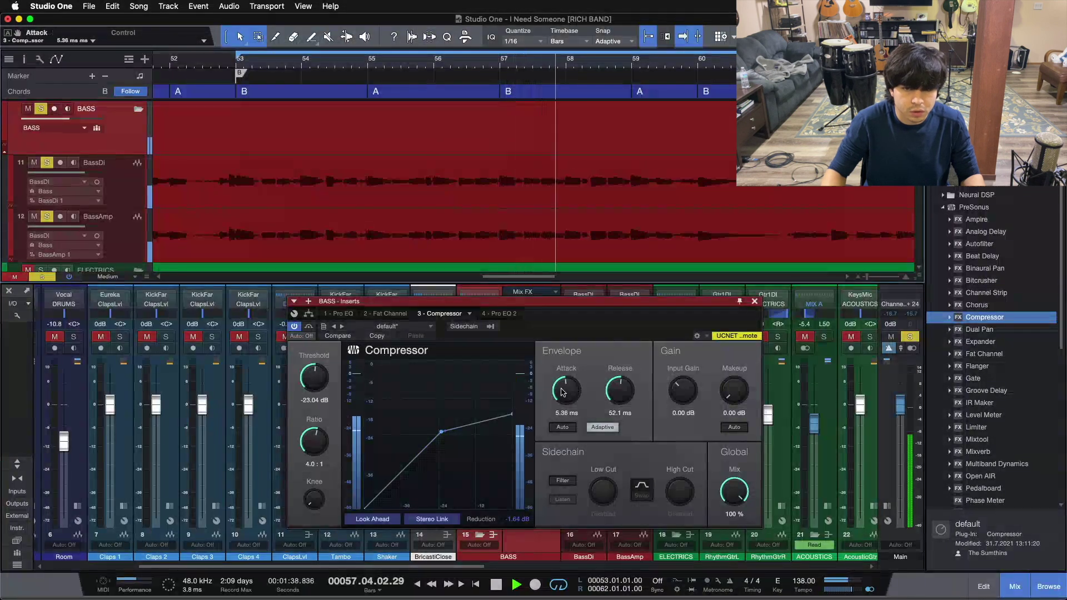
left_click_drag(576, 393, 562, 393)
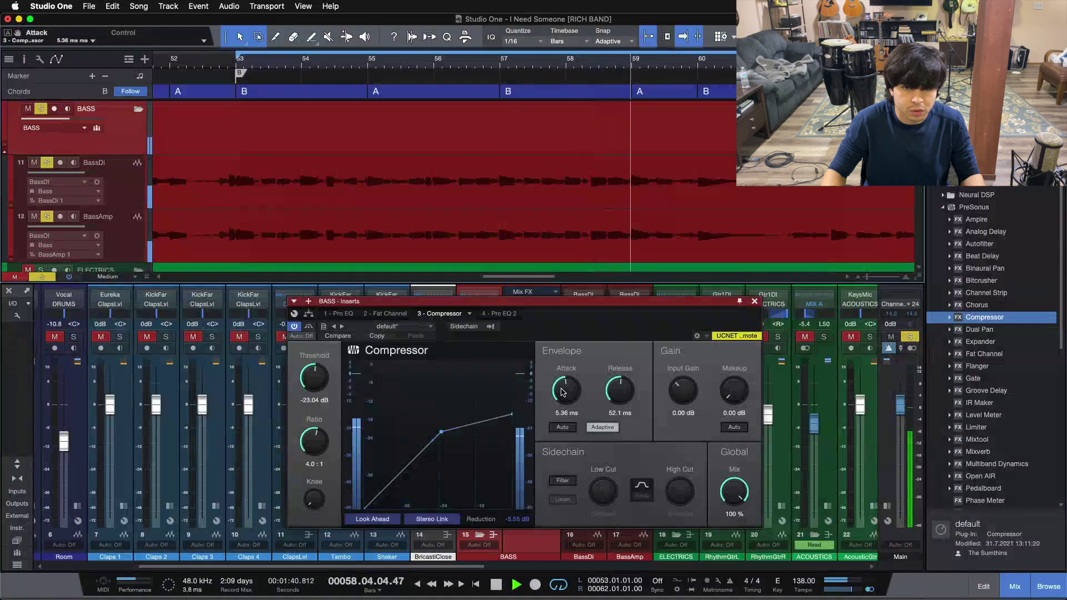
left_click_drag(559, 333, 808, 310)
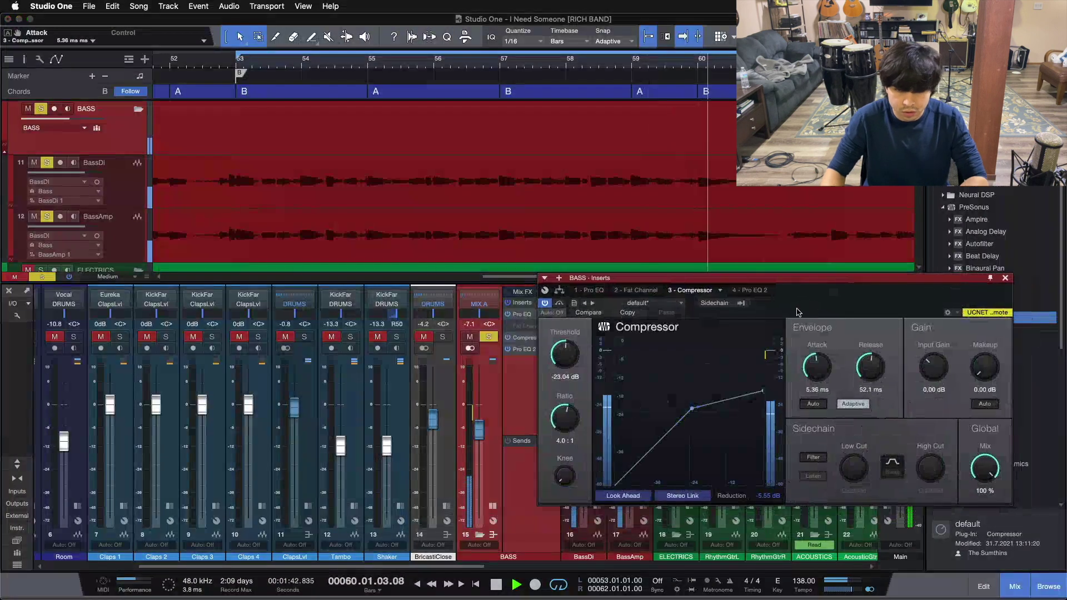
Set the threshold to -23.52 dB and briefly bypass the Compressor to compare dry and compressed bass.
left_click_drag(566, 372, 568, 363)
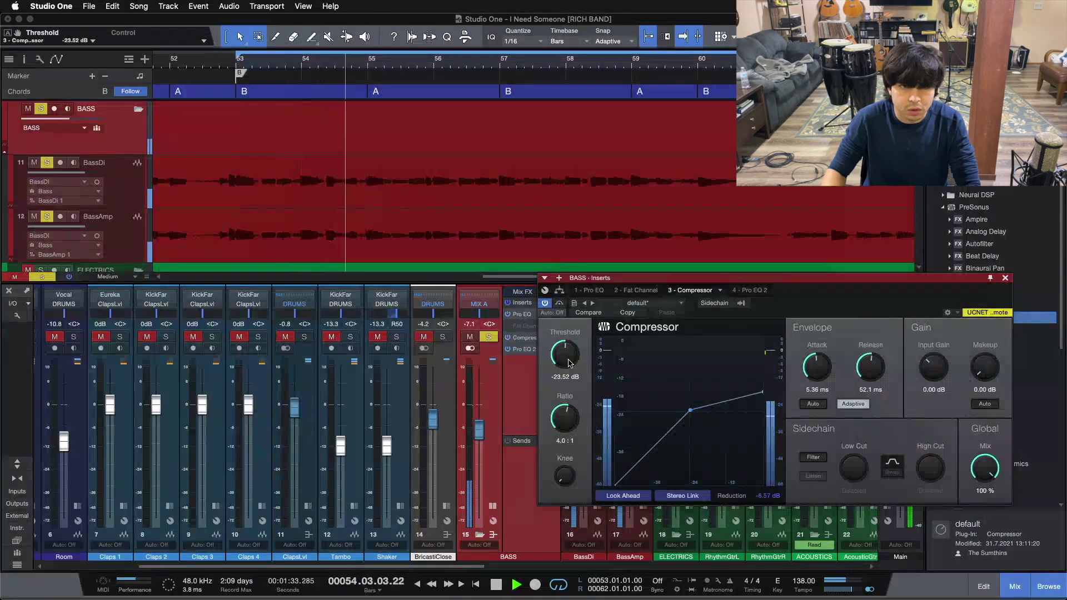
left_click_drag(818, 300, 819, 326)
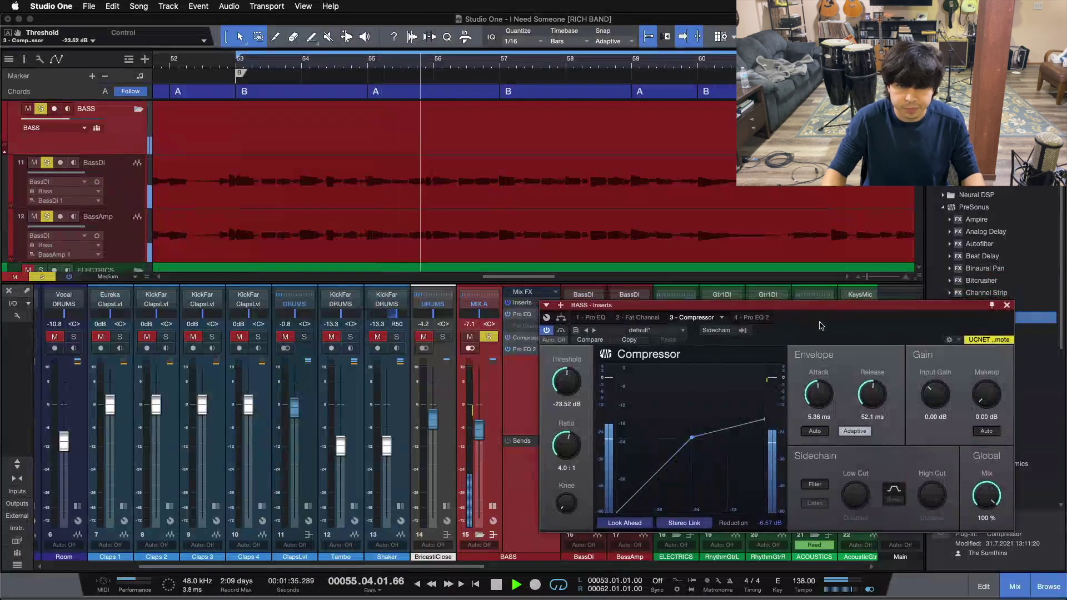
left_click(561, 330)
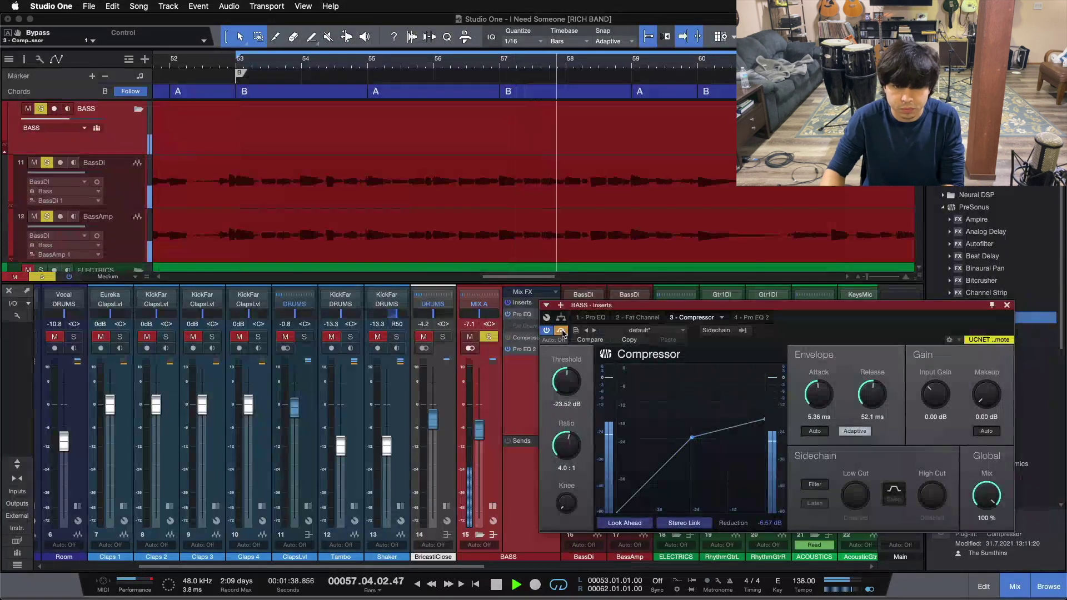
left_click(561, 330)
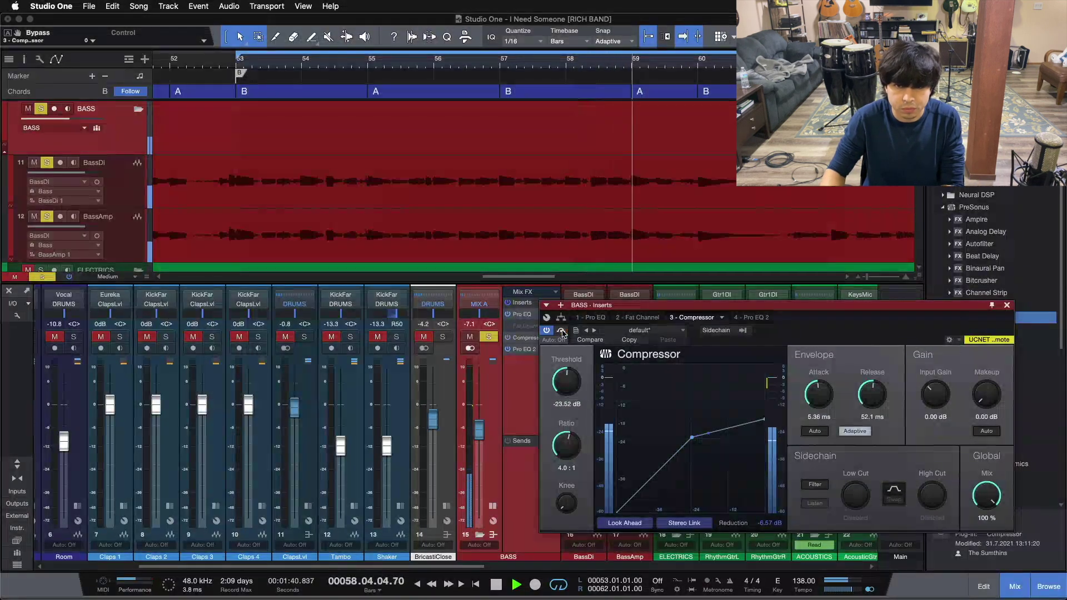
left_click_drag(843, 337, 637, 330)
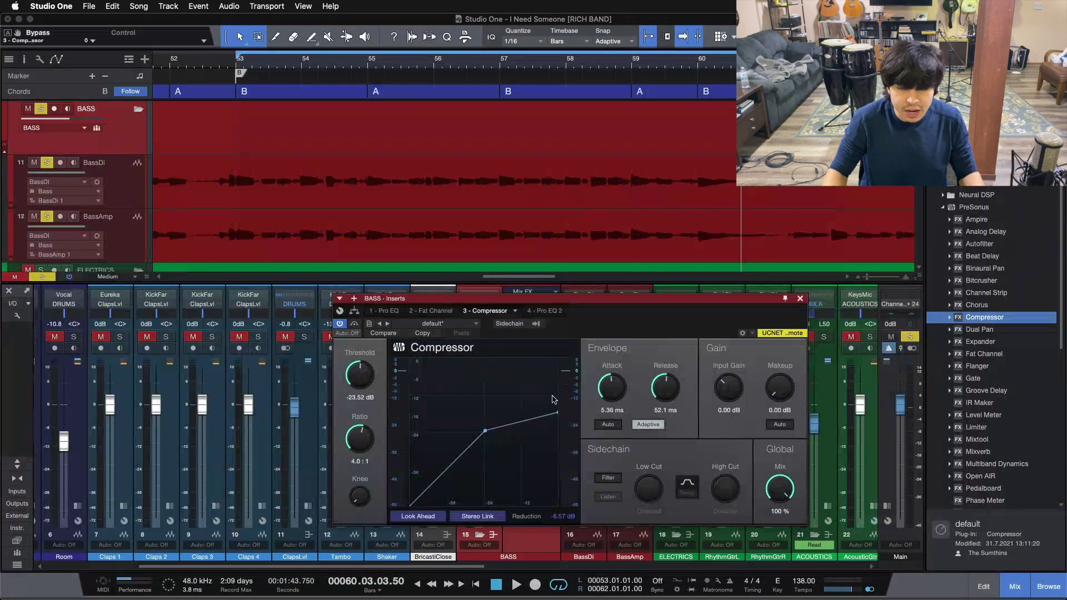
Restart playback, move the Compressor window aside, and raise Makeup gain to about 3.36 dB.
key("space")
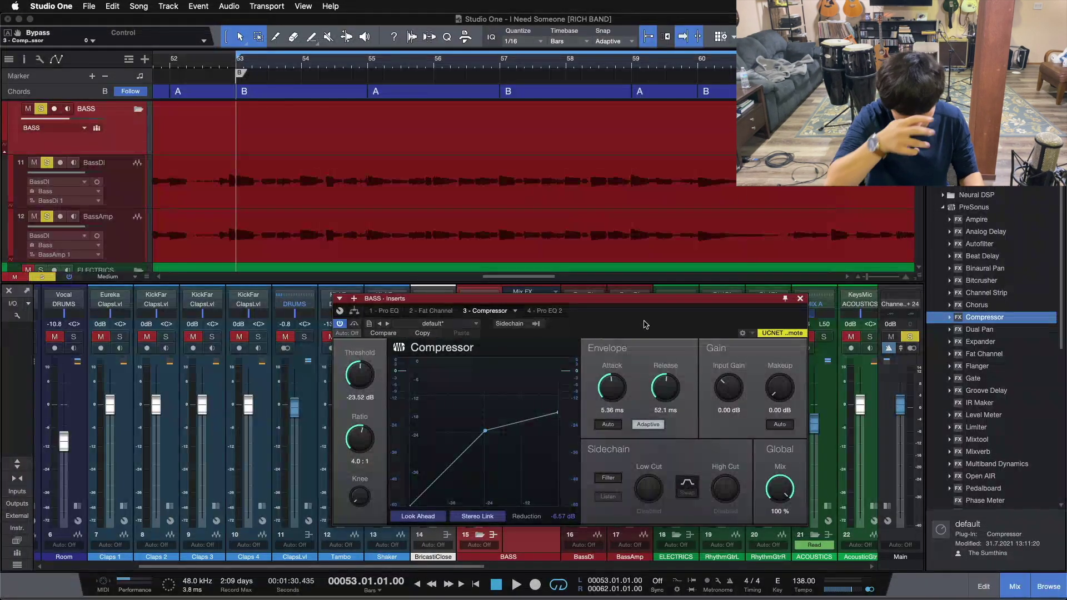
key("space")
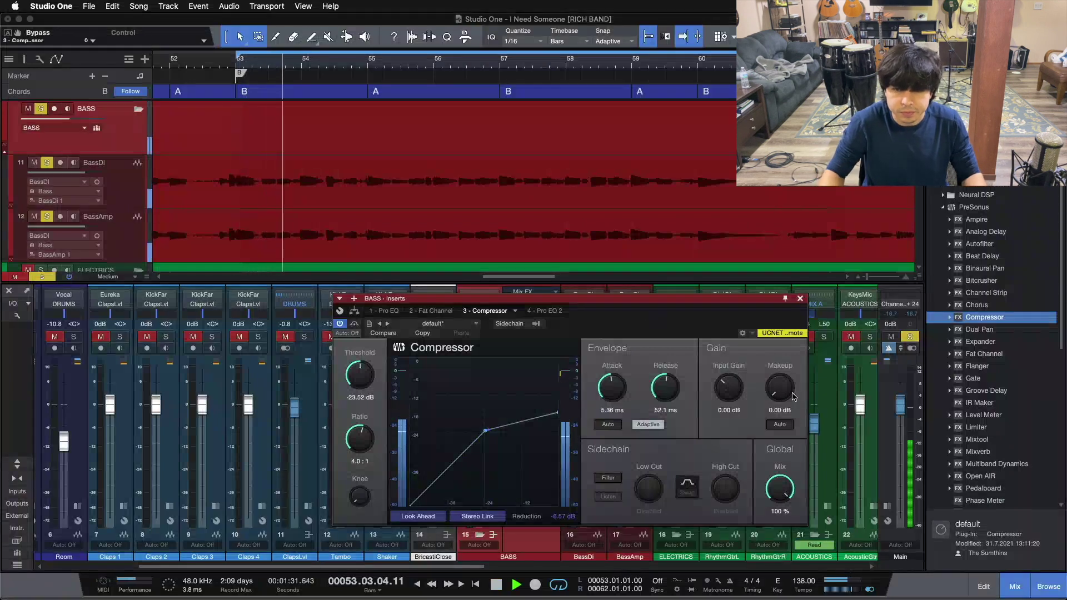
left_click_drag(793, 396, 786, 391)
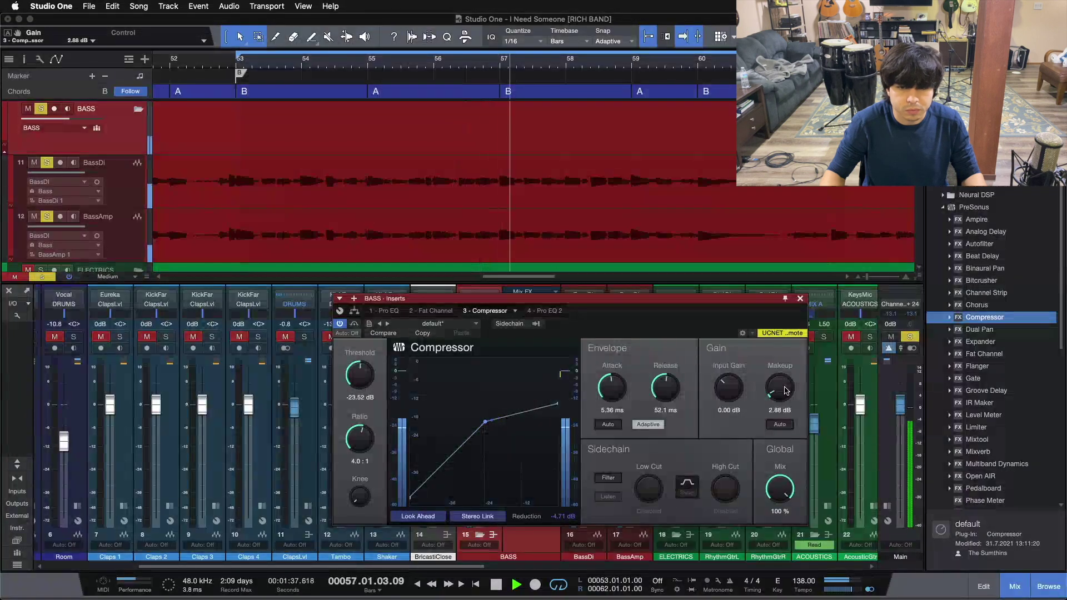
left_click_drag(664, 333, 855, 322)
left_click_drag(971, 381, 973, 378)
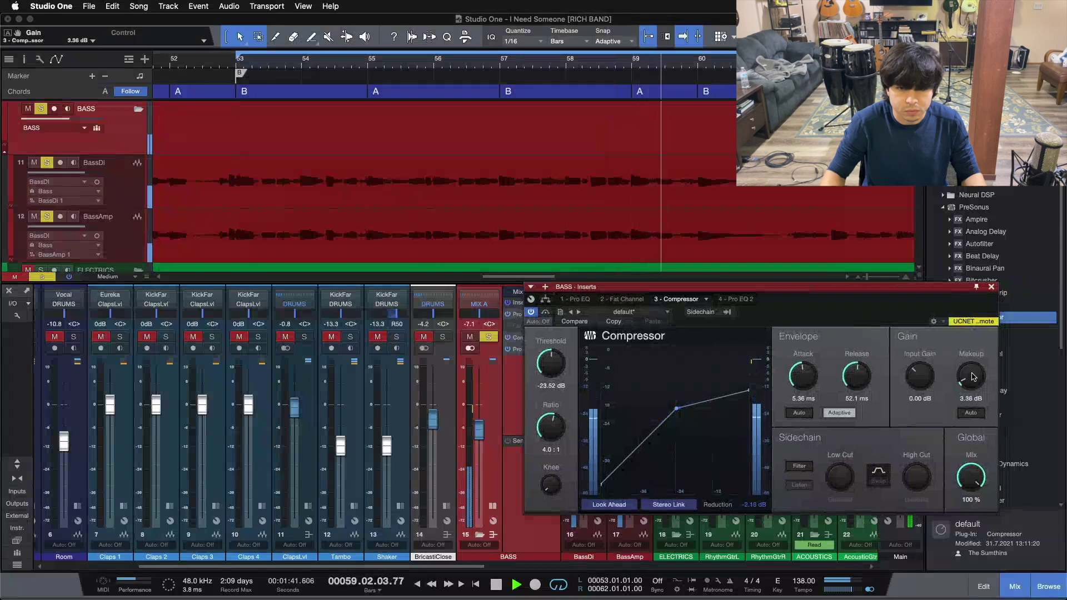
Loop from bar 53, scroll Makeup up to 4.80 dB, then bypass the compressor to compare.
key("KP_1")
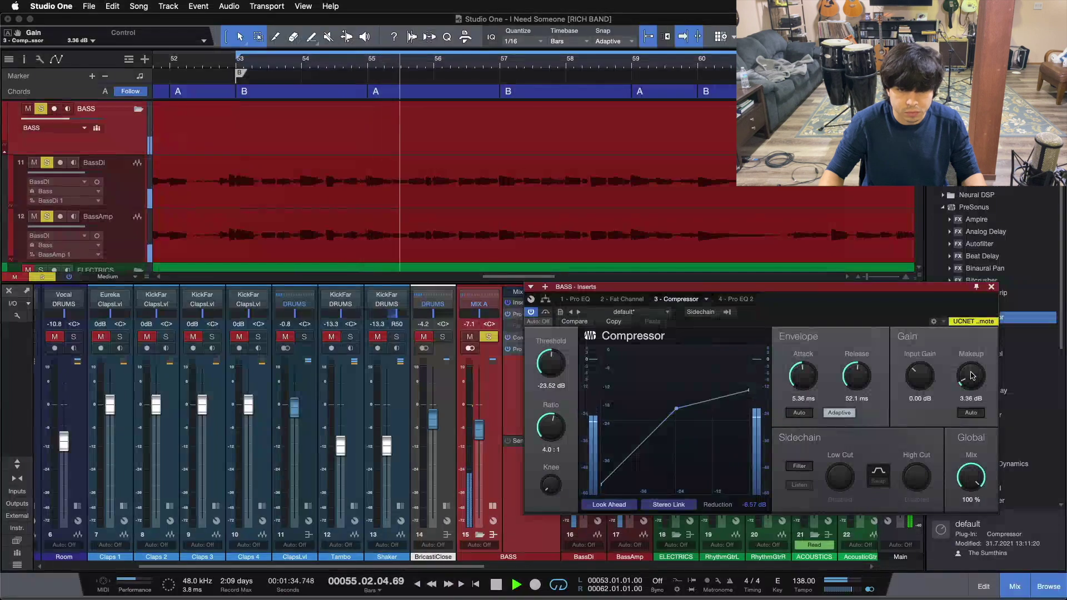
scroll(972, 376, "up", 3)
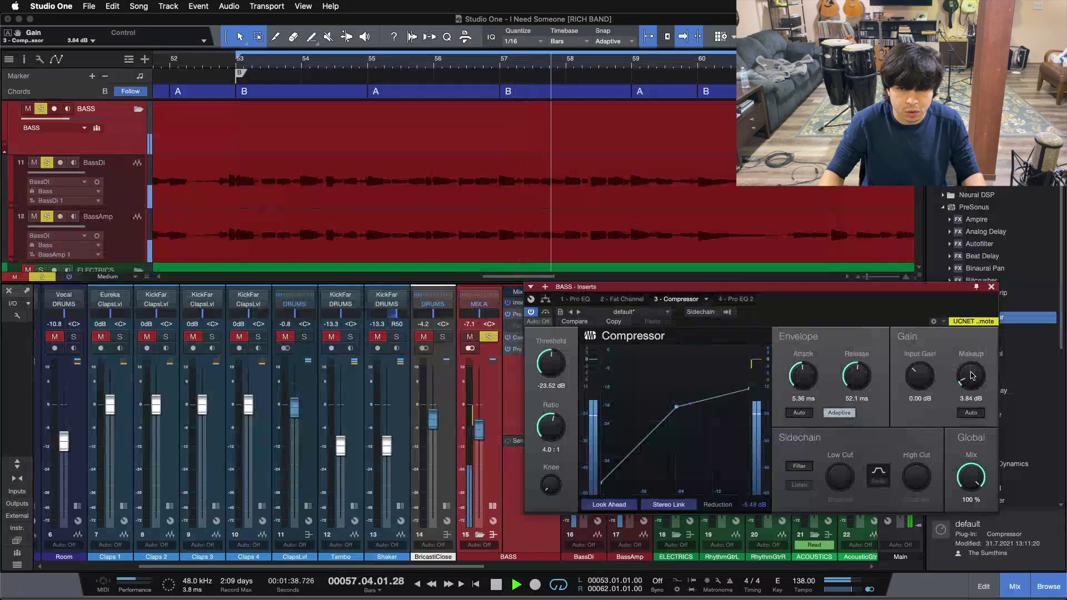
scroll(971, 376, "up", 3)
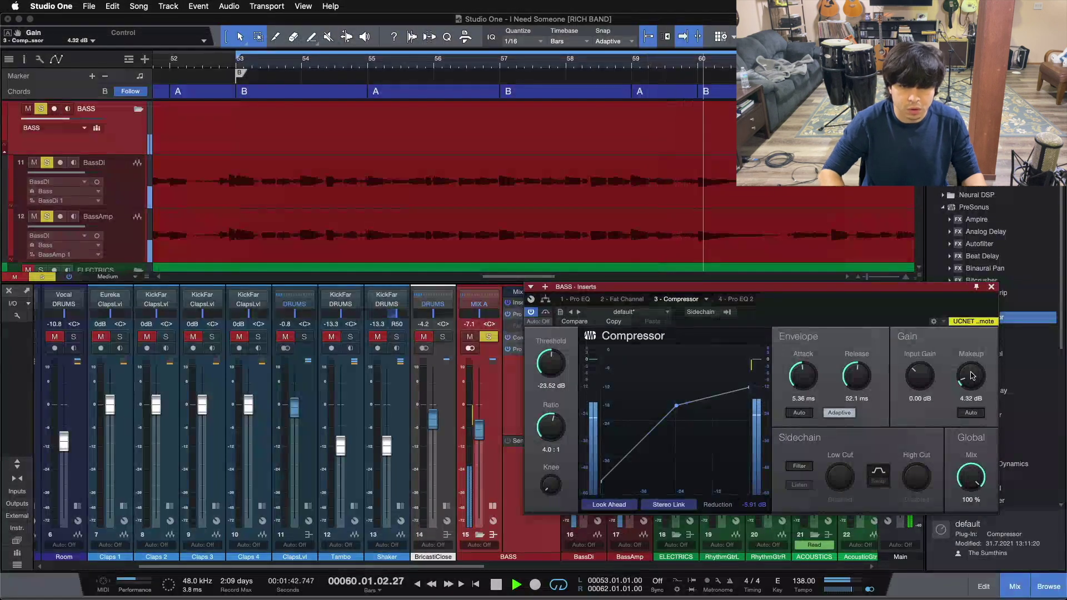
scroll(972, 376, "up", 3)
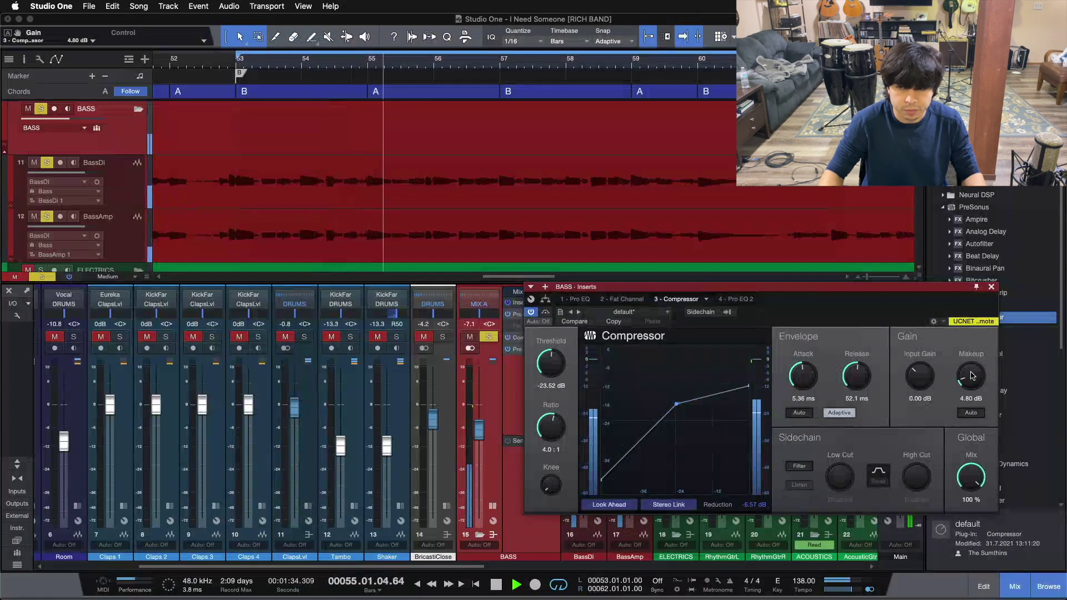
left_click(545, 313)
Re-enable the compressor, stop, reopen its editor, and replay from bar 53.
left_click(546, 313)
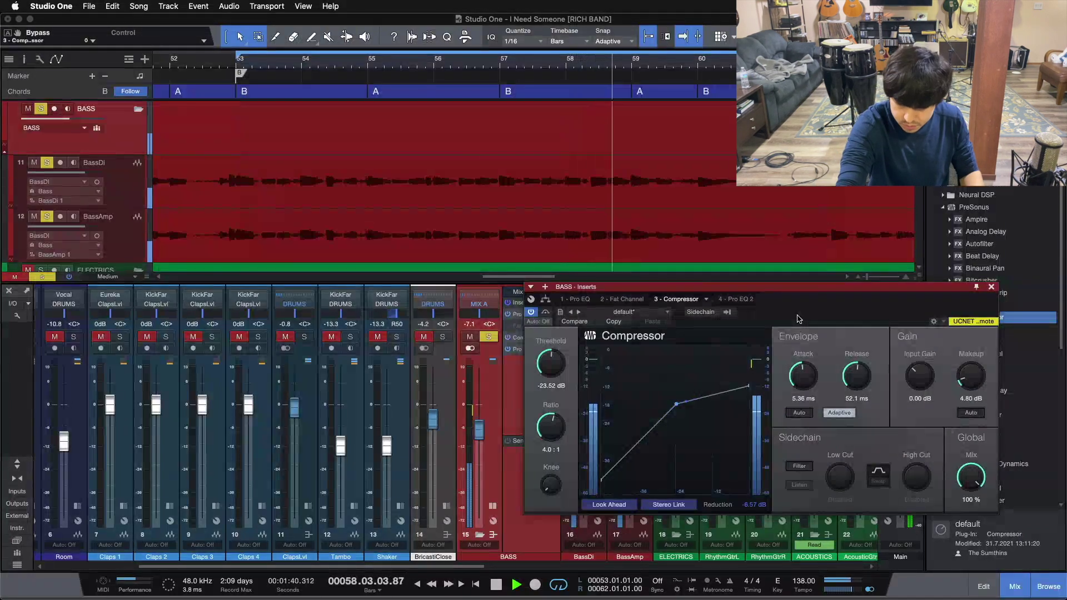
key("space")
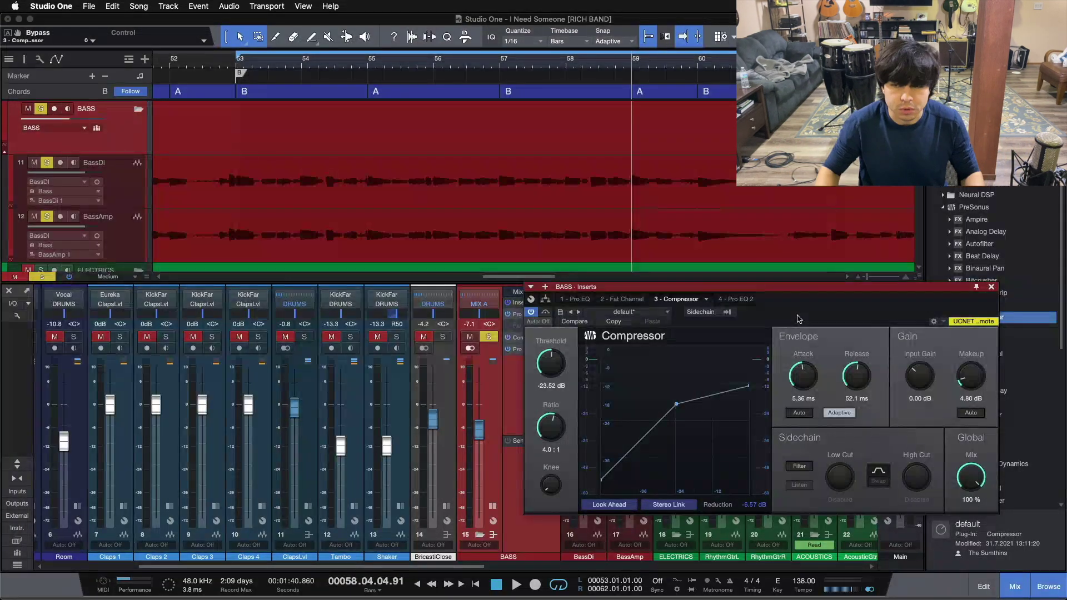
left_click(993, 288)
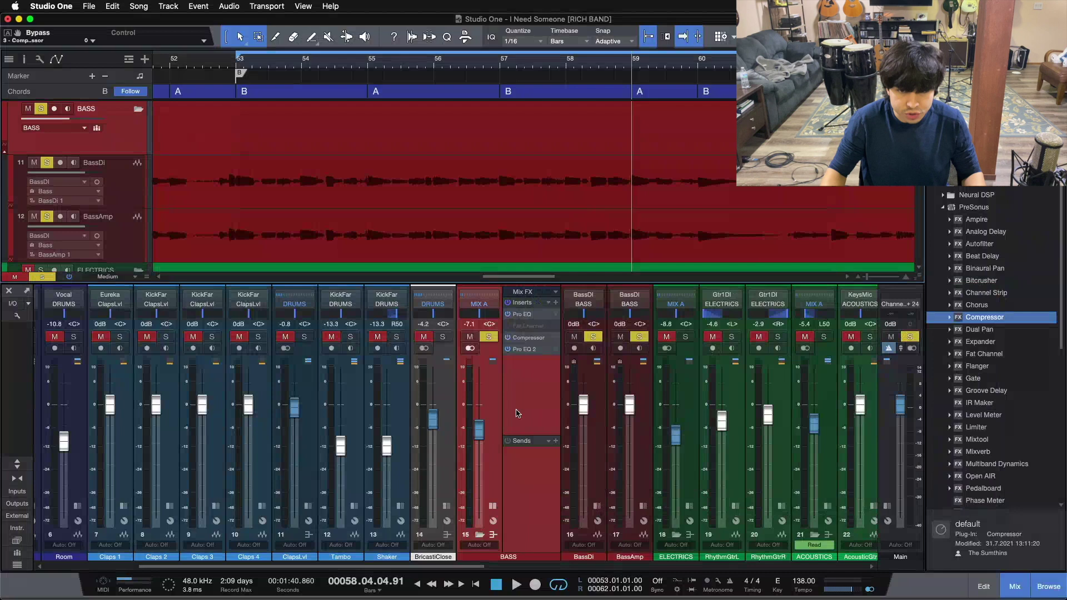
left_click(513, 339)
key("KP_1")
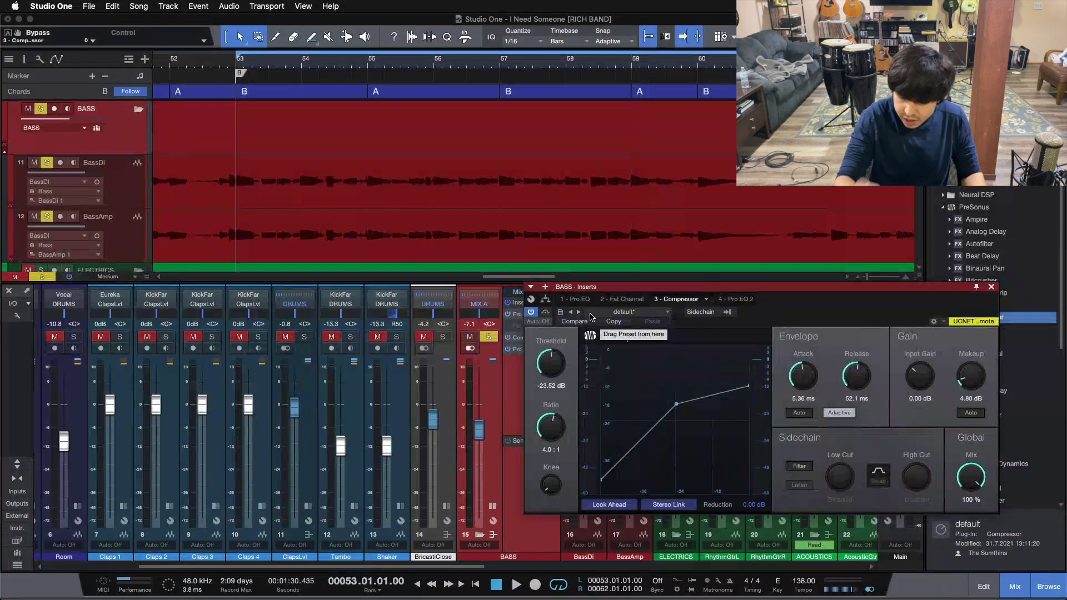
key("space")
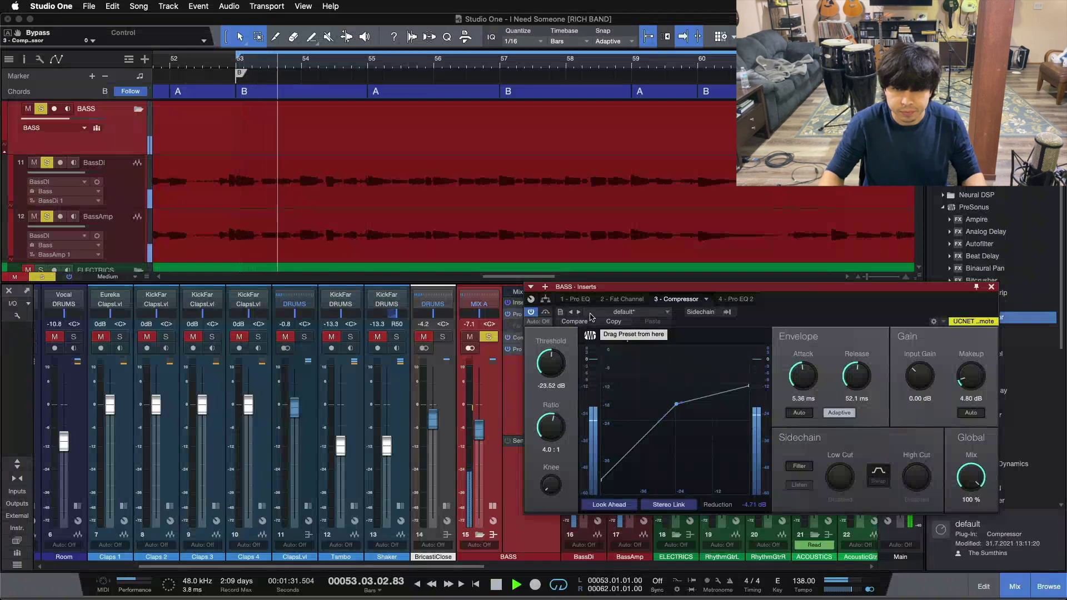
A/B the bass with compressor bypass twice, leave it active, clear all solos, return to bar 53.
left_click(547, 313)
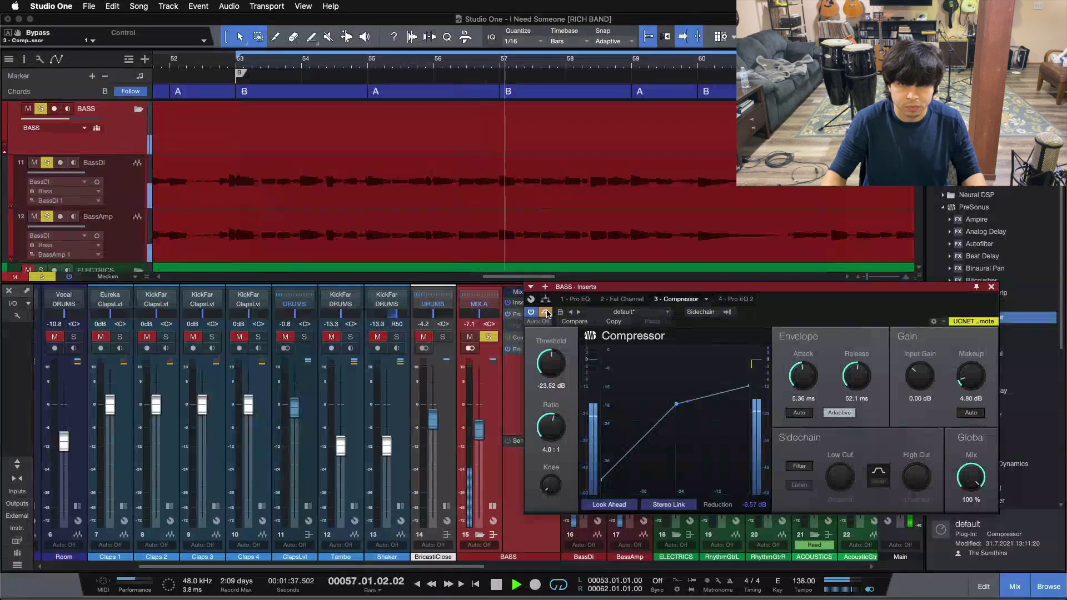
left_click(547, 313)
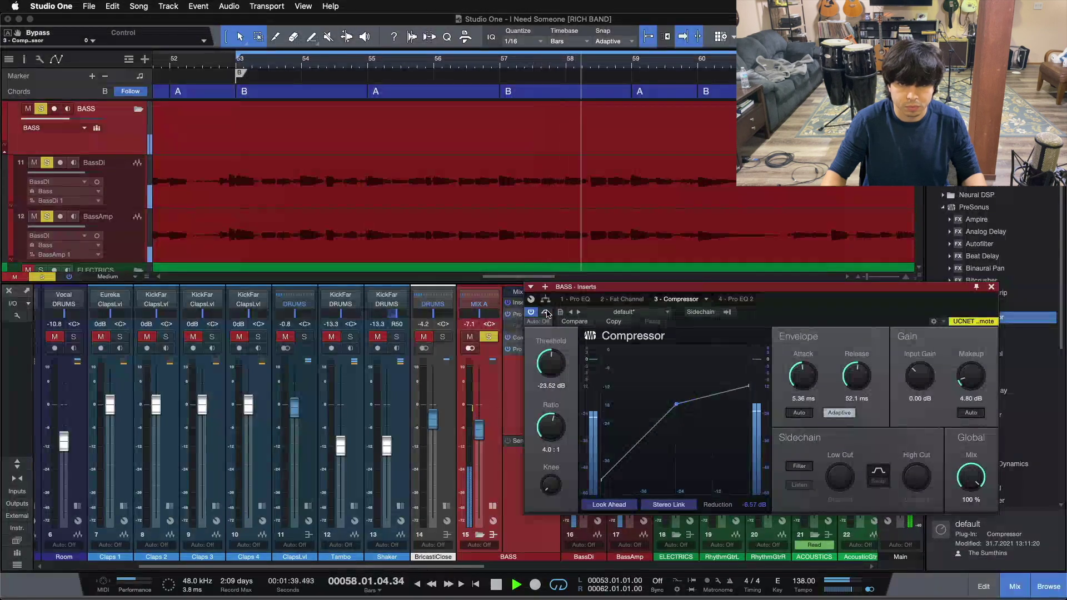
left_click(547, 313)
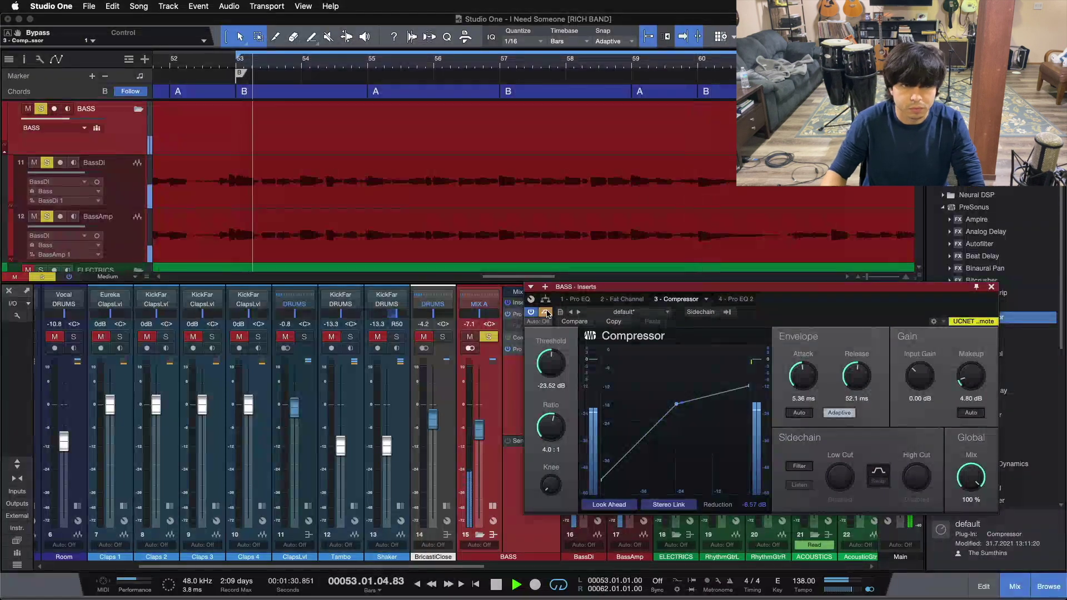
left_click(547, 313)
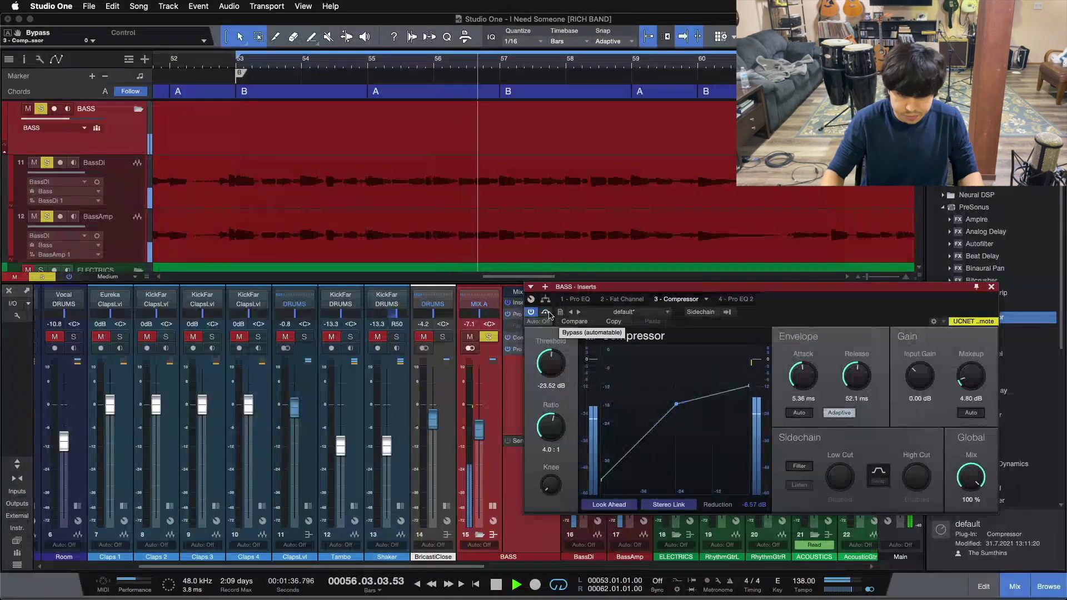
key("space")
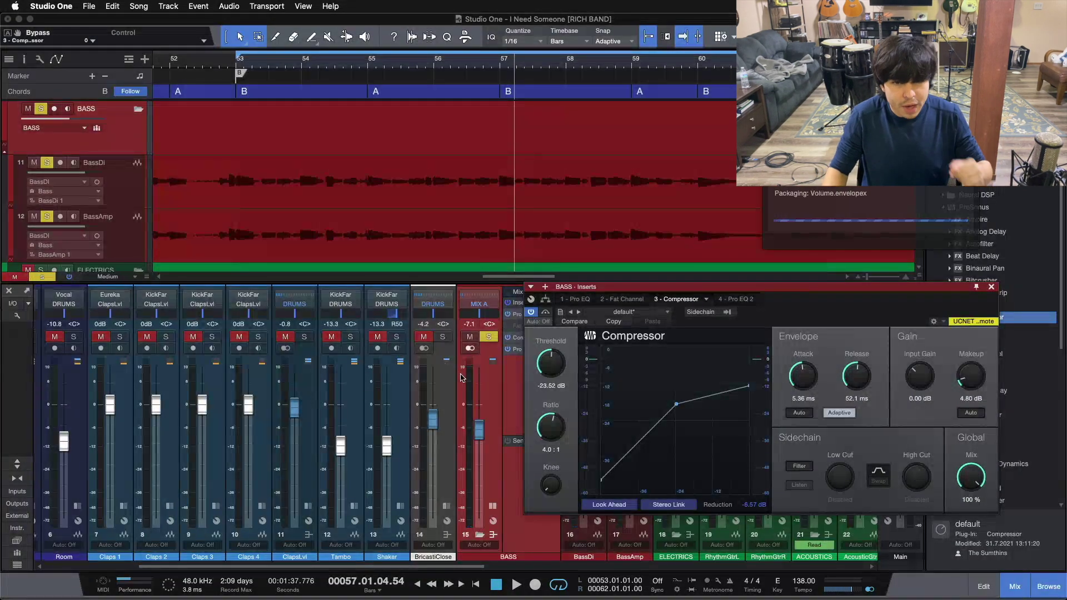
key("shift+s")
key("KP_1")
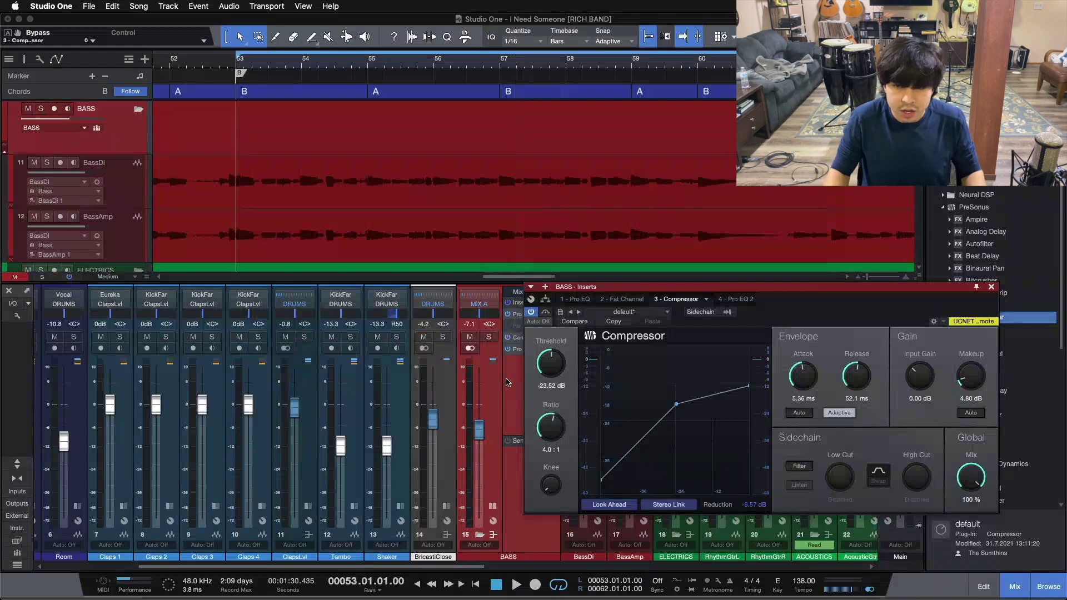
Reposition the Compressor window, play from bar 53, and bypass the compressor to compare.
left_click_drag(756, 324, 809, 320)
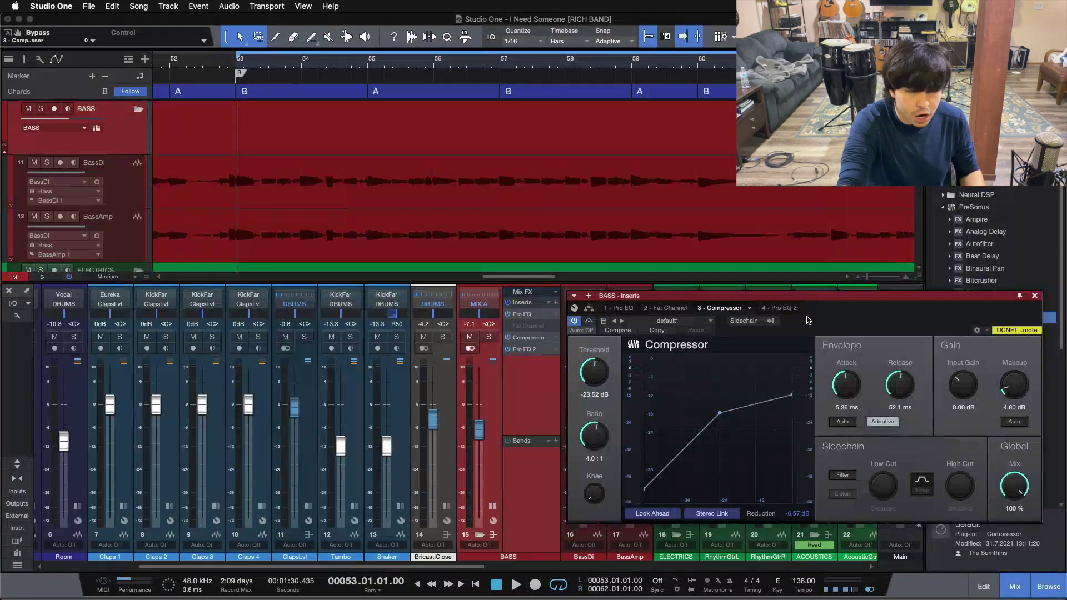
key("space")
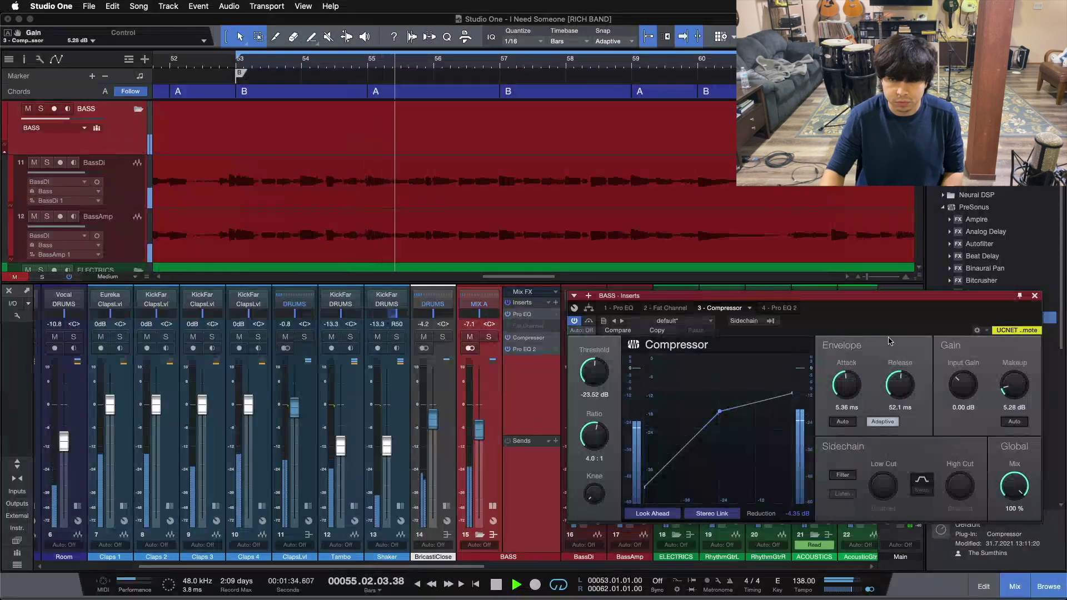
mouse_move(867, 325)
left_mouse_down()
mouse_move(837, 341)
mouse_move(865, 337)
left_mouse_up()
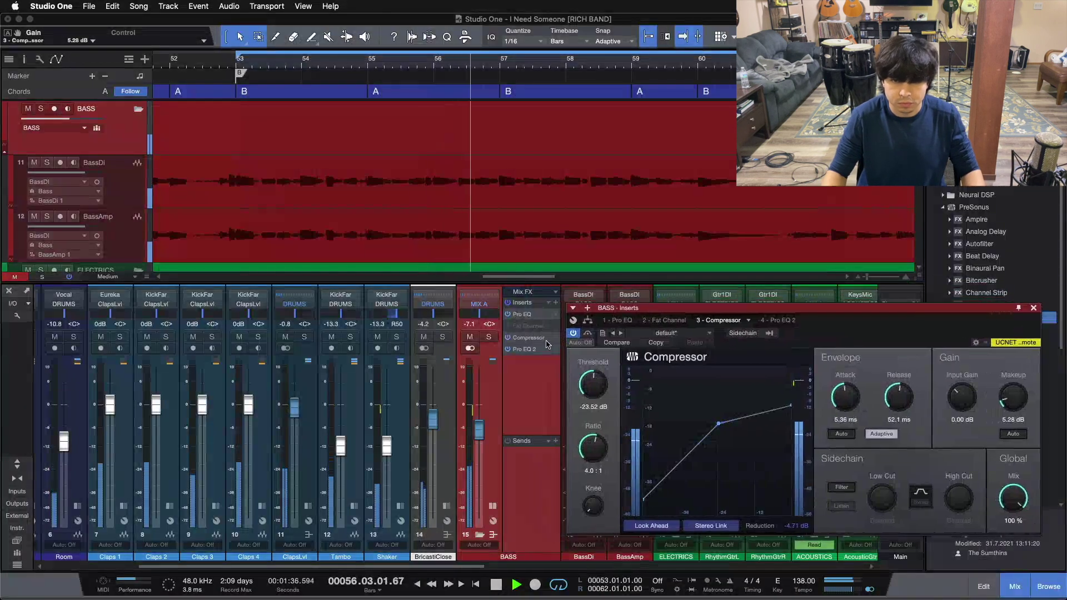
left_click(588, 333)
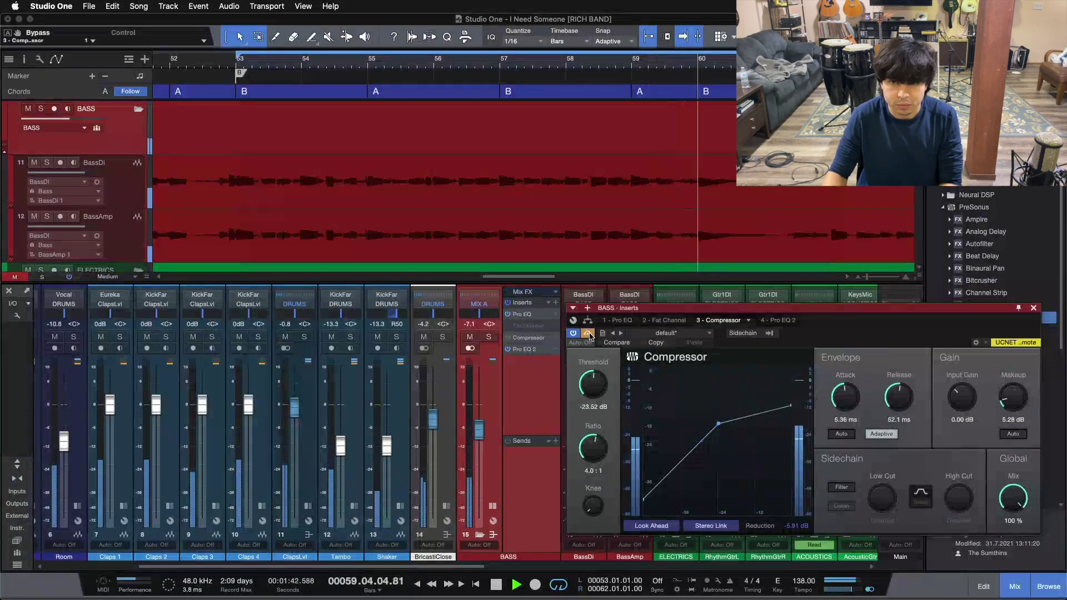
key("KP_1")
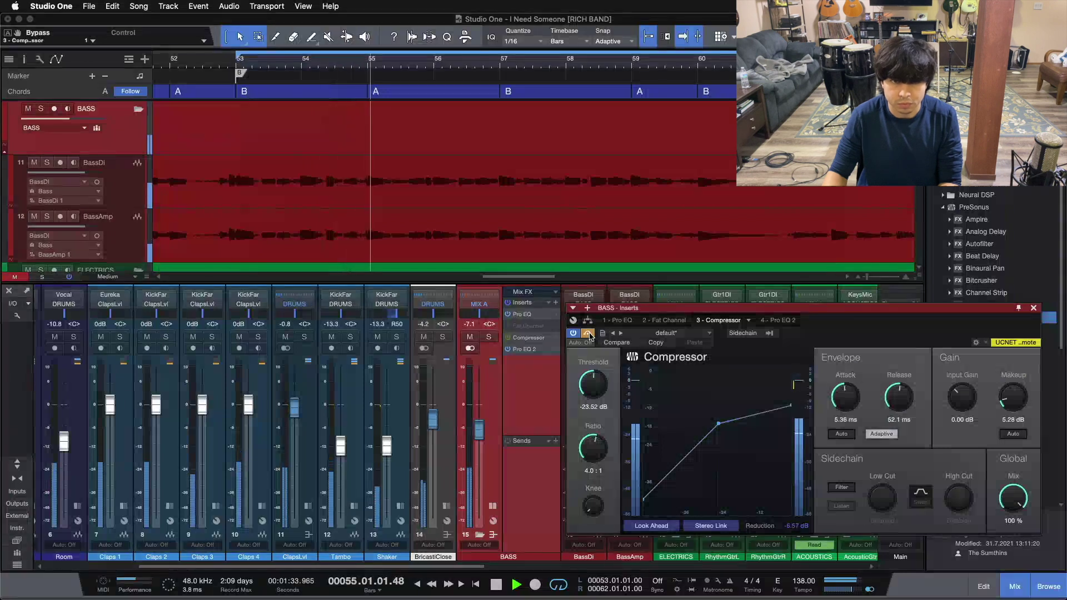
key("KP_1")
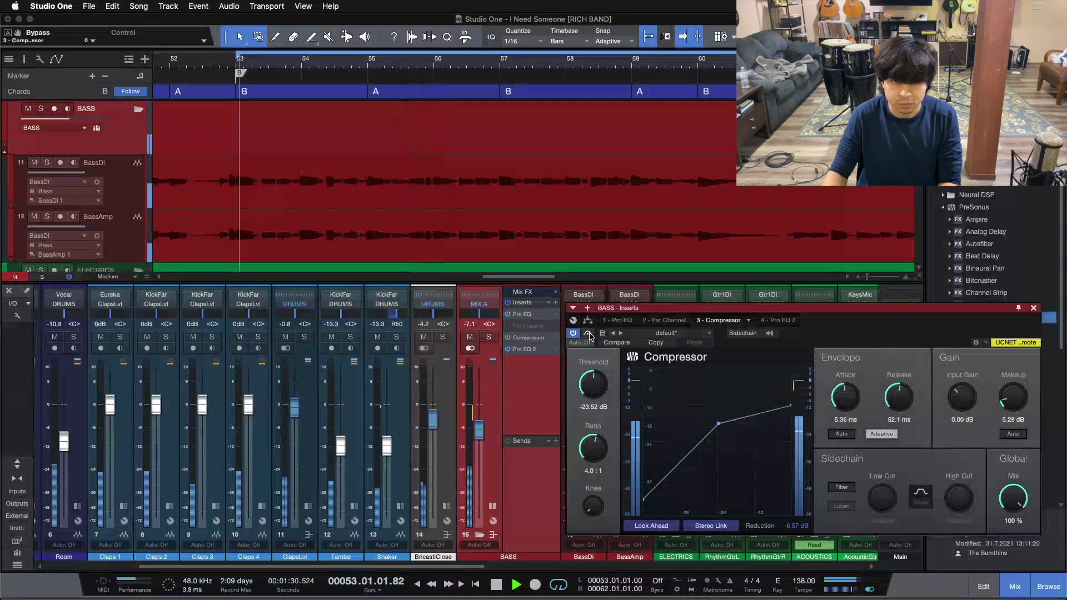
Solo the BASS bus and A/B dry versus compressed bass, leaving the compressor enabled.
left_click(489, 337)
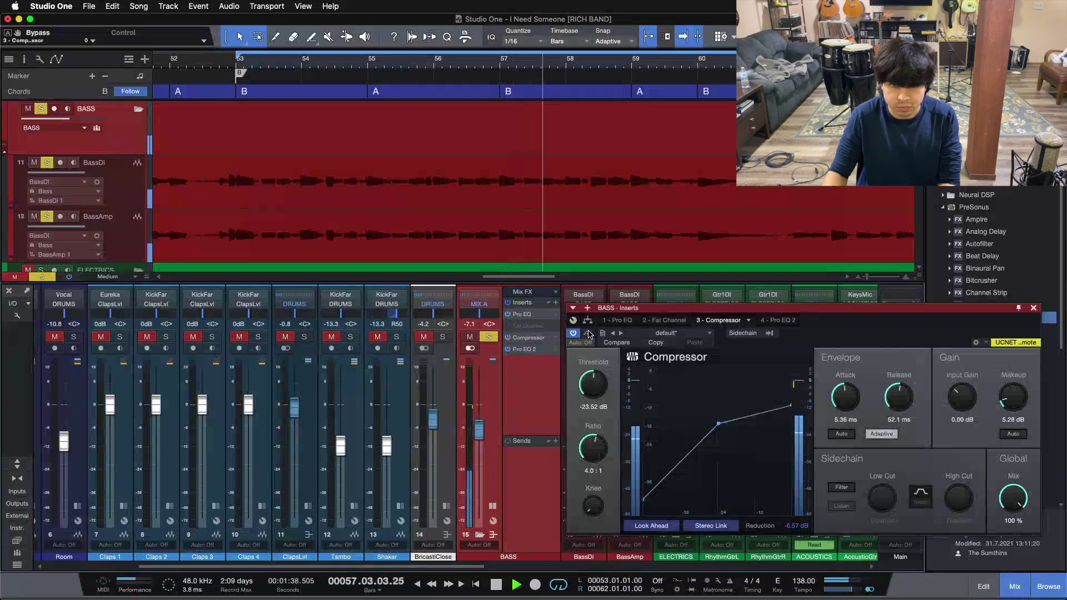
key("space")
key("space")
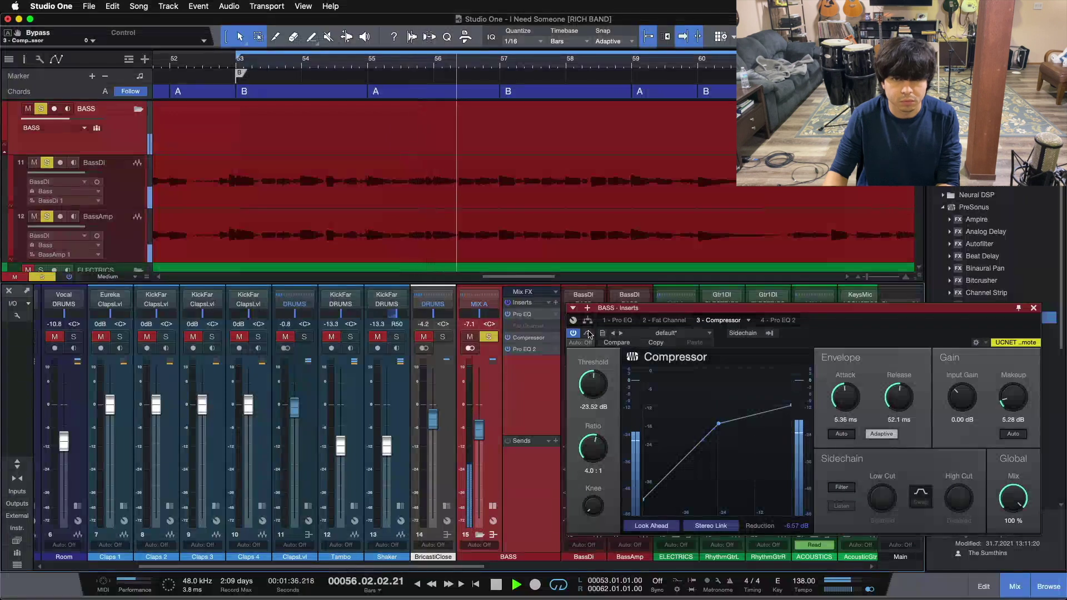
left_click(588, 333)
key("space")
key("space")
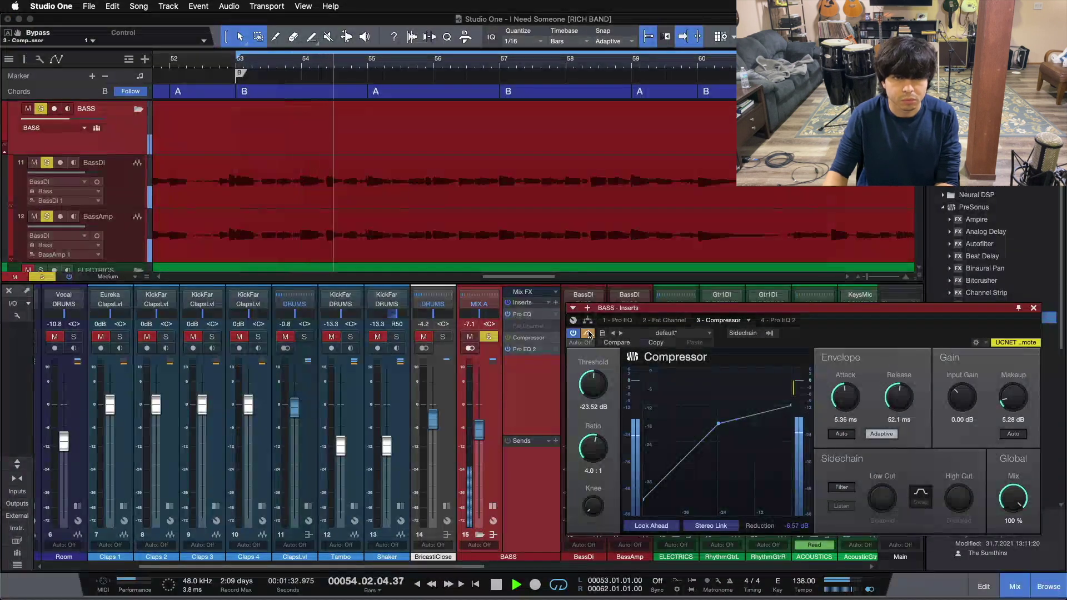
left_click(588, 333)
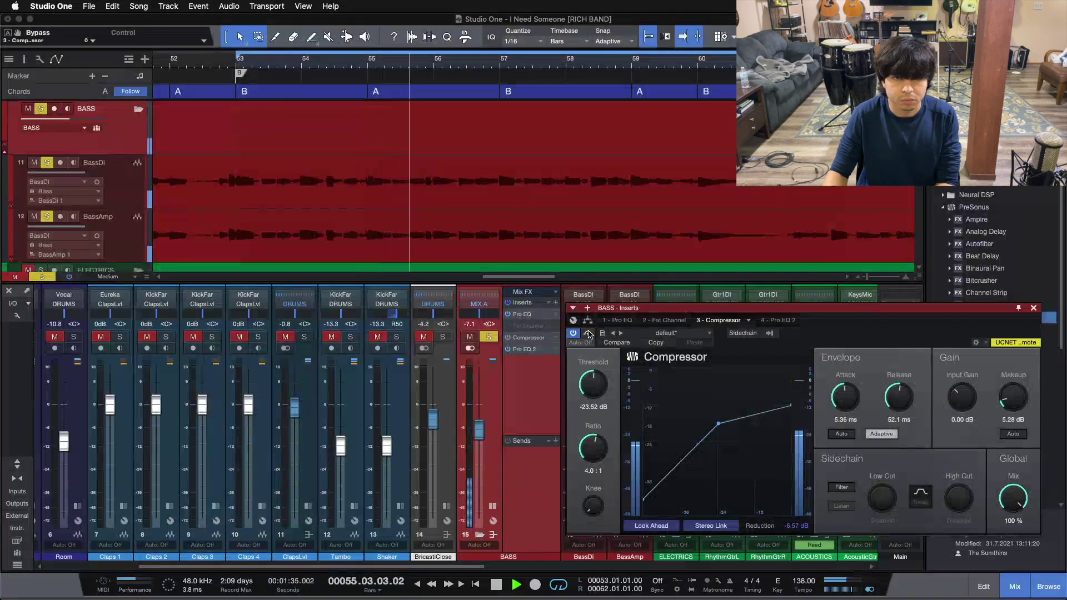
left_click_drag(828, 339, 828, 328)
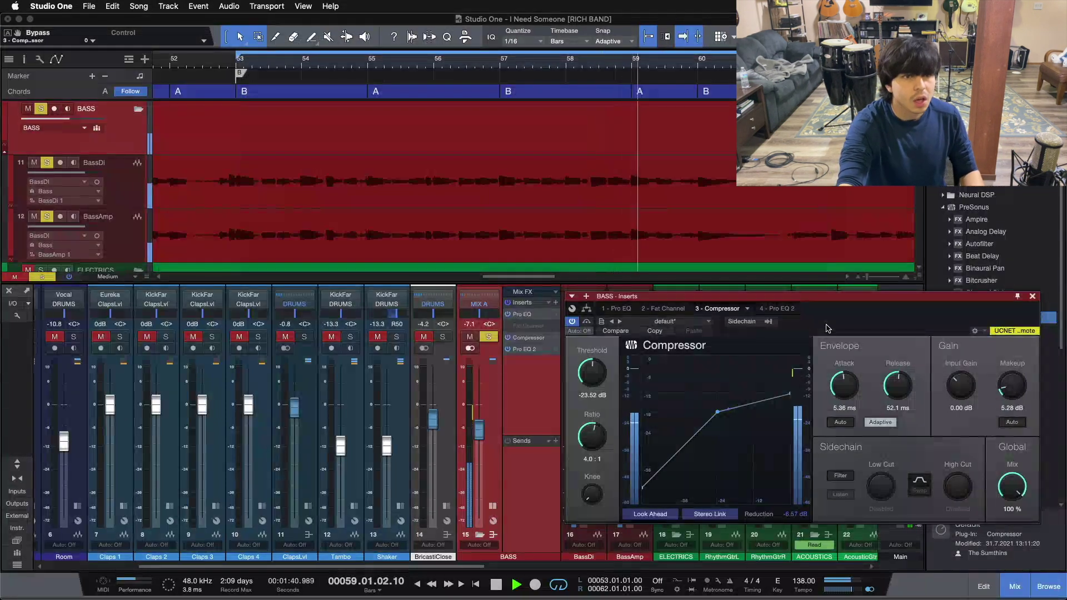
key("space")
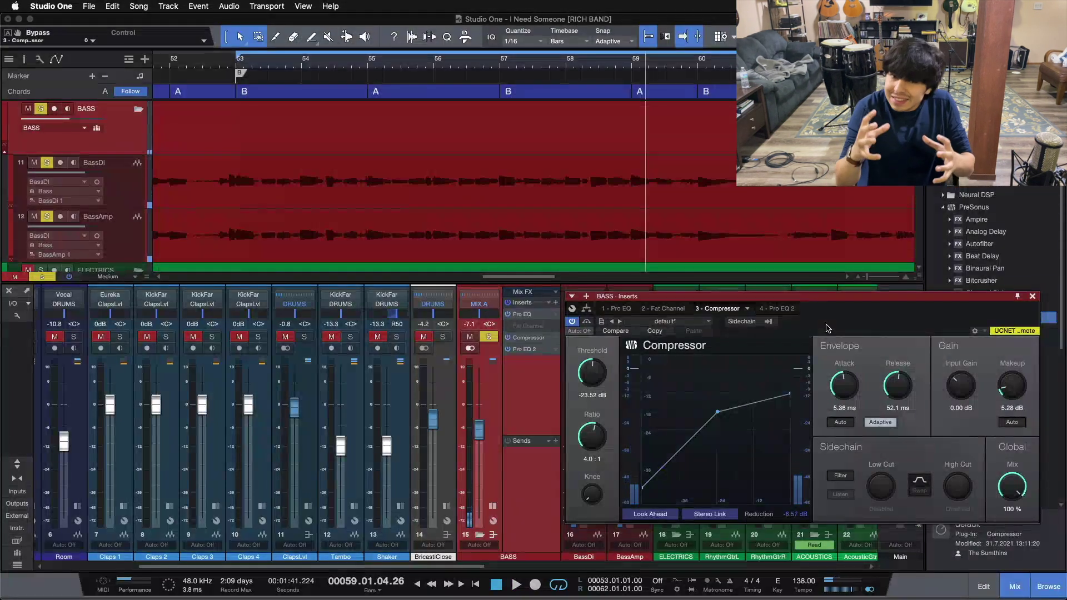